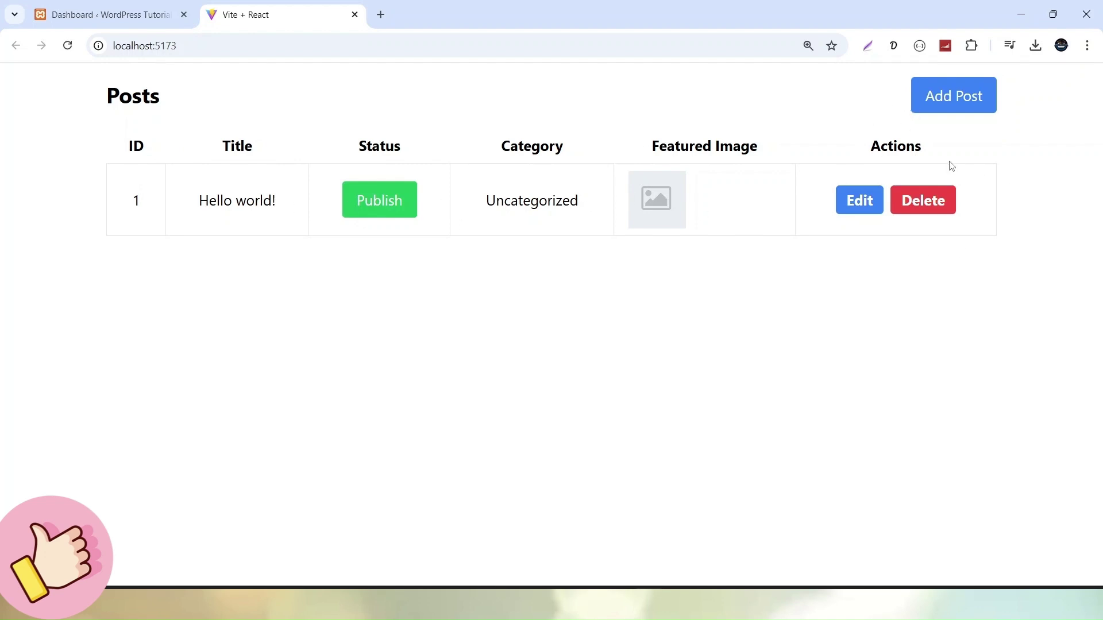
- Open and dismiss the React app's Add, Edit and Delete forms for Hello world! without changes
click(964, 105)
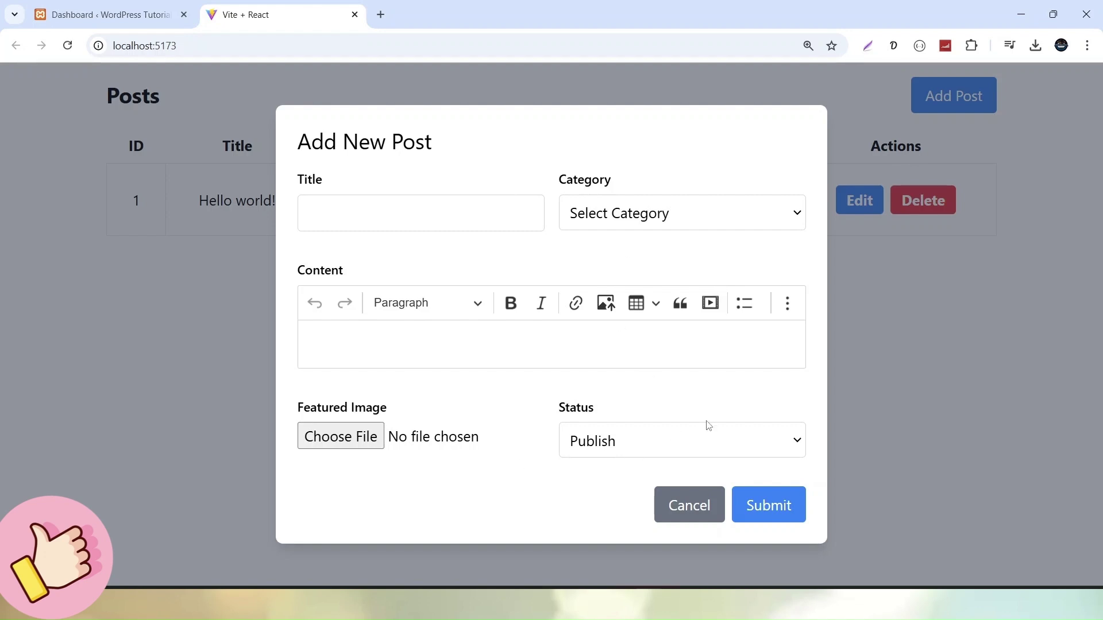
click(697, 509)
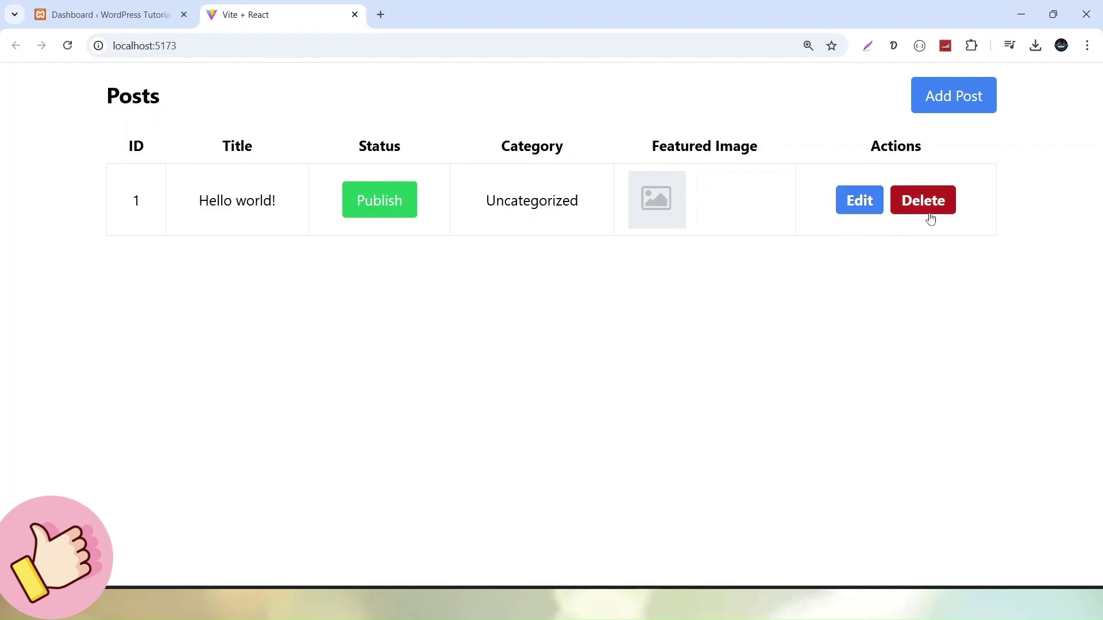
click(858, 201)
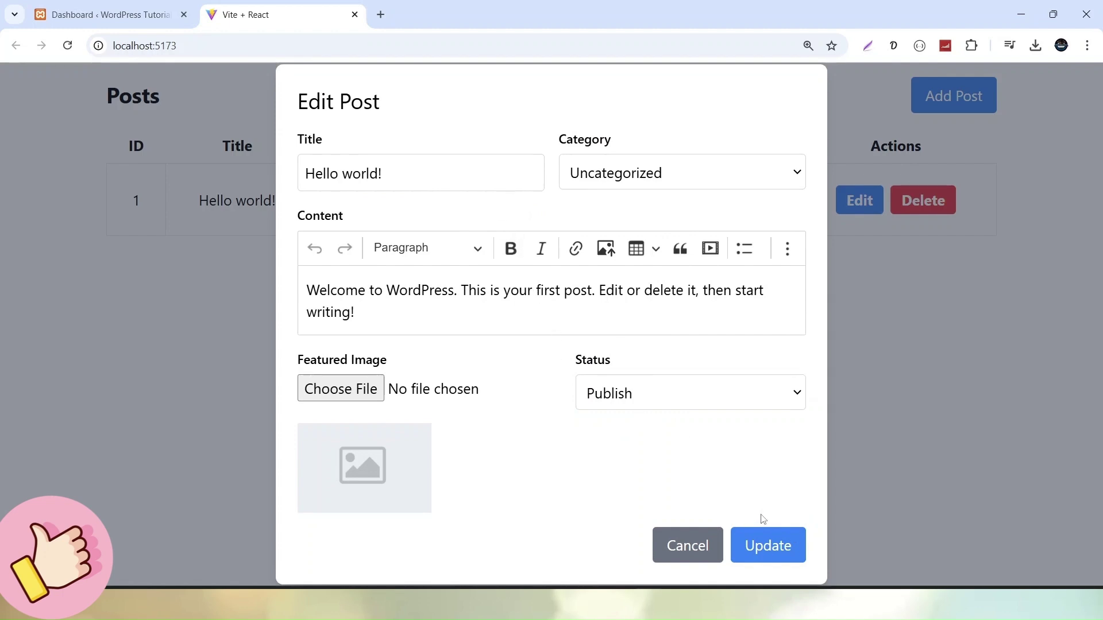
click(691, 549)
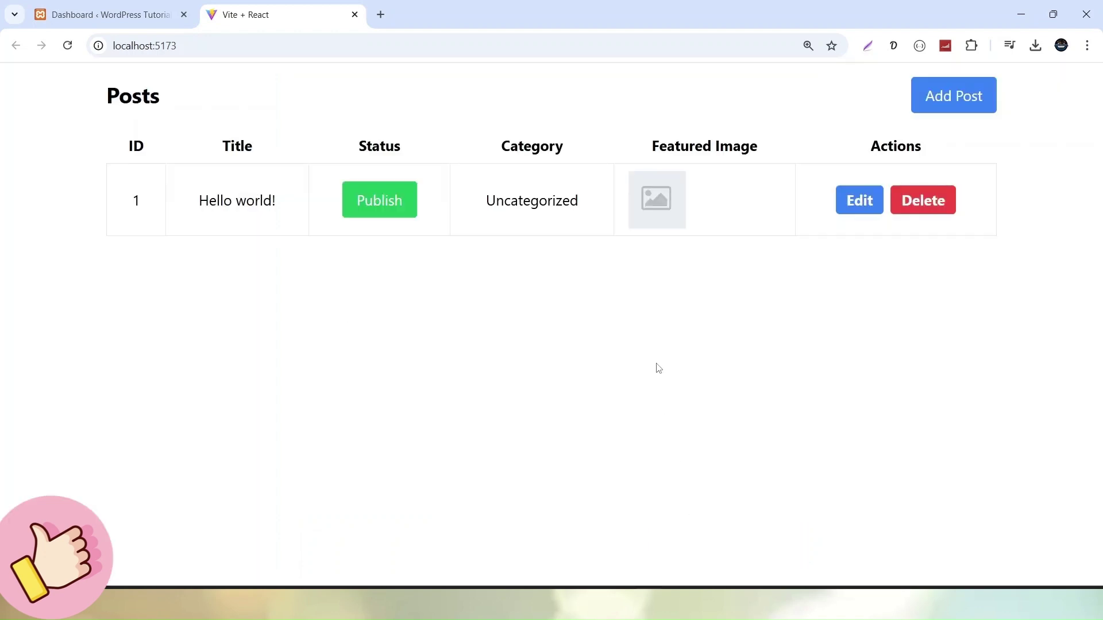
click(922, 214)
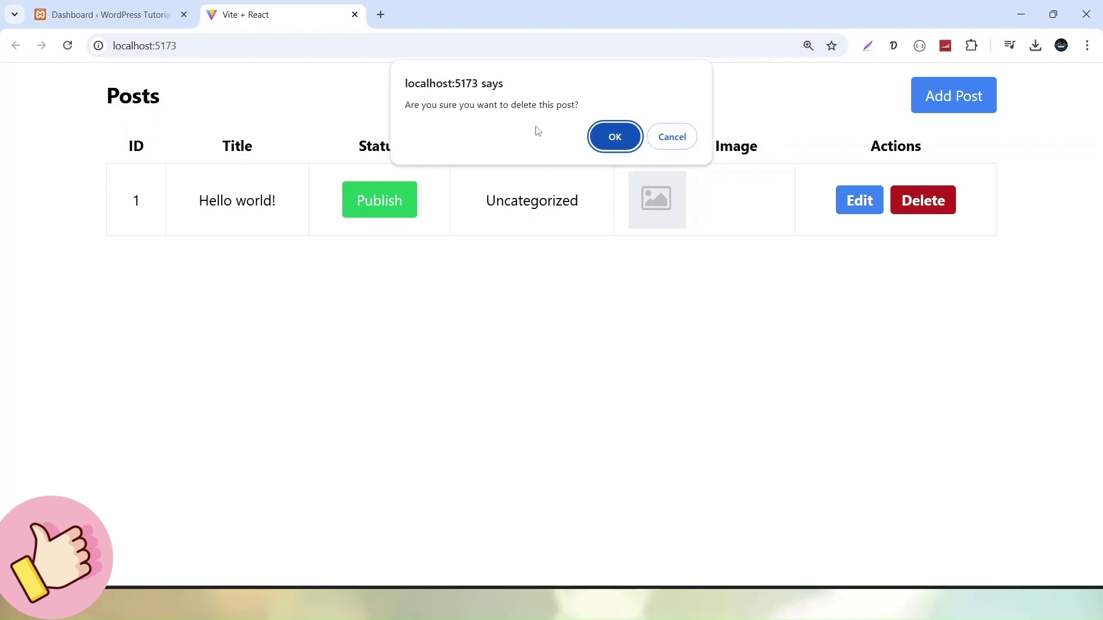
click(680, 142)
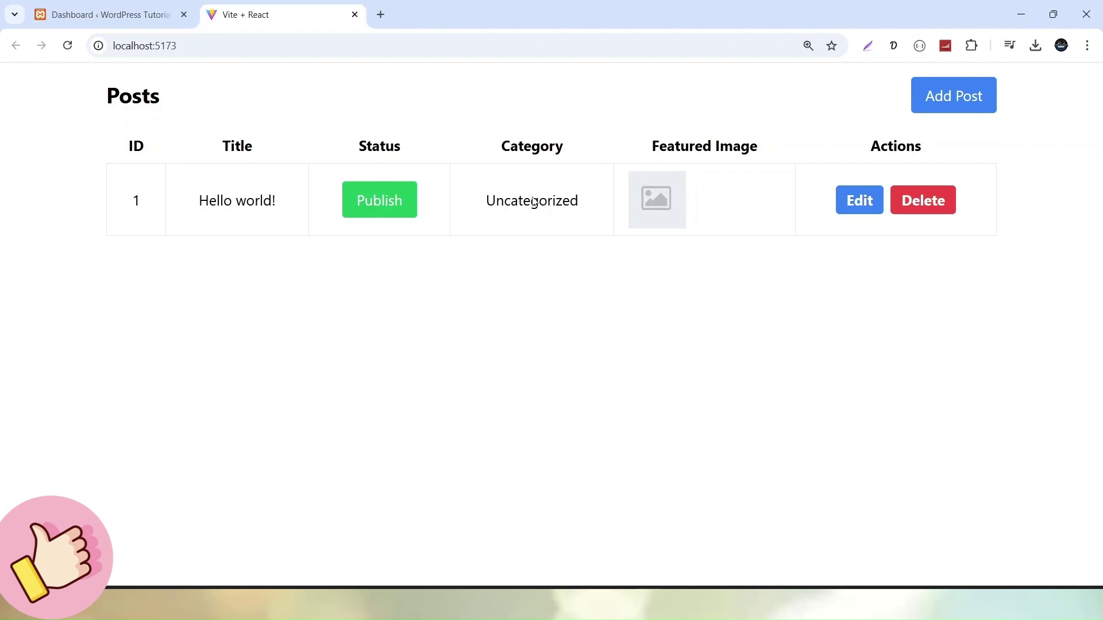
- In WordPress All Posts, start a new post in a separate tab and switch to it
click(121, 15)
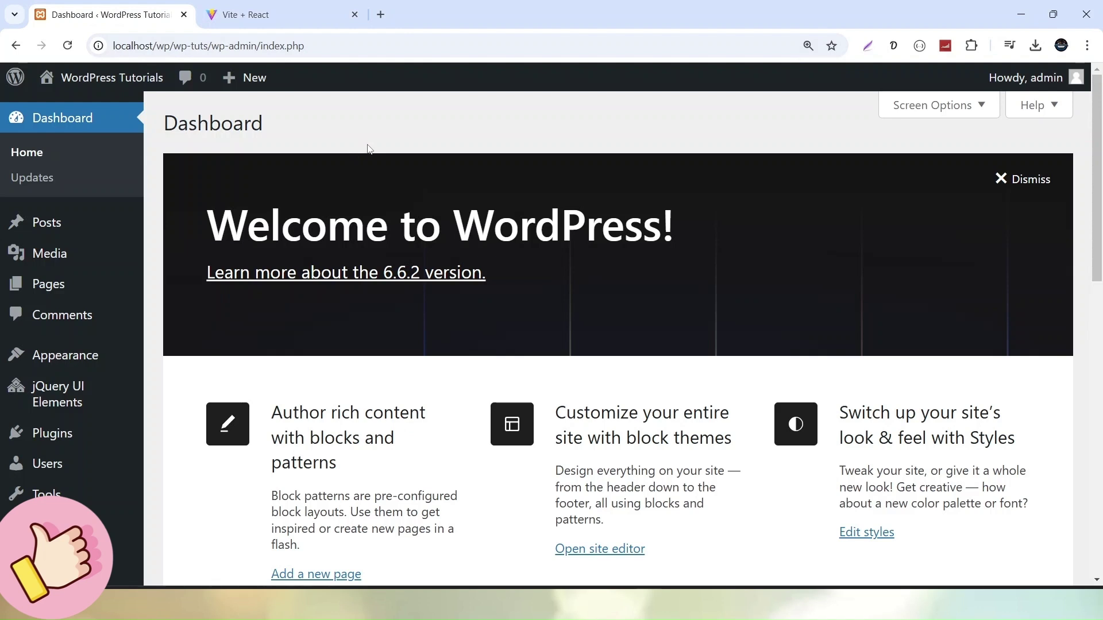
click(58, 225)
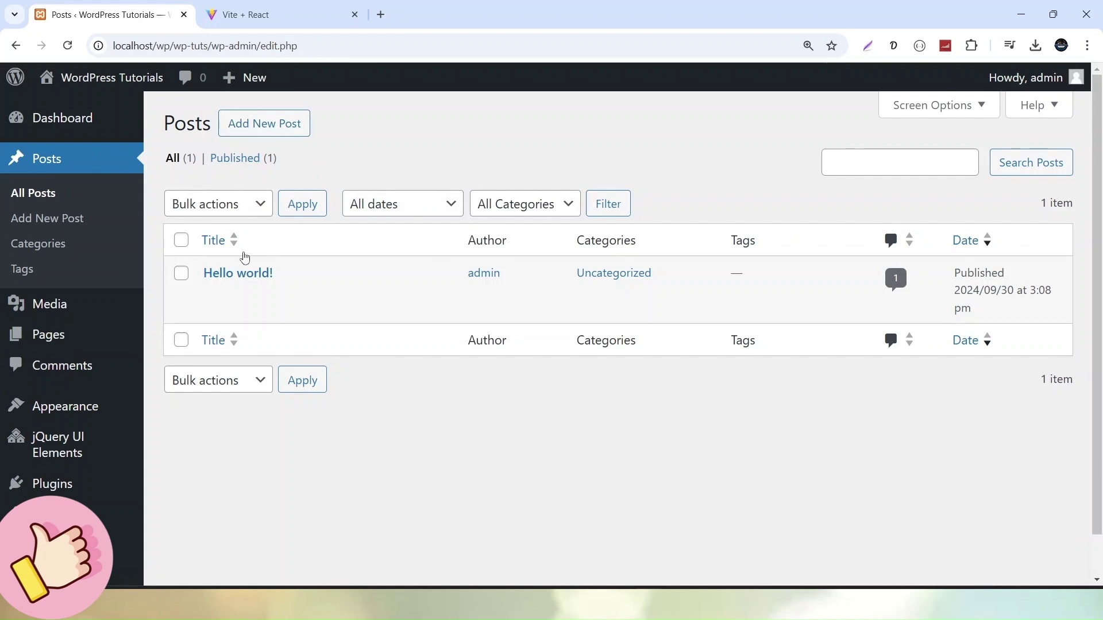
mouse_move(677, 296)
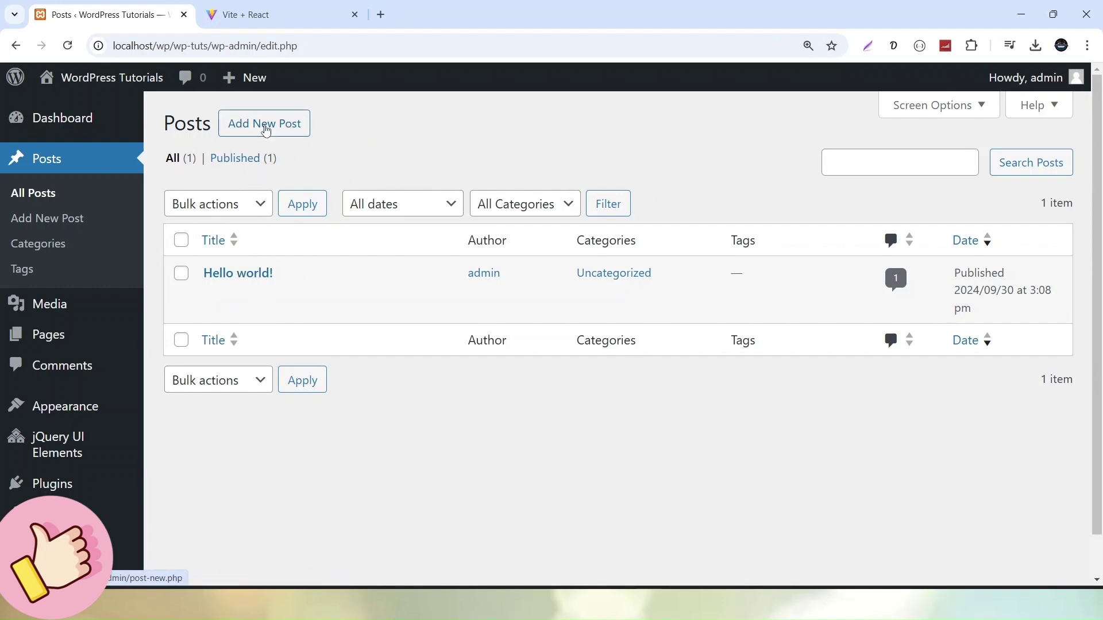
ctrl+click(266, 128)
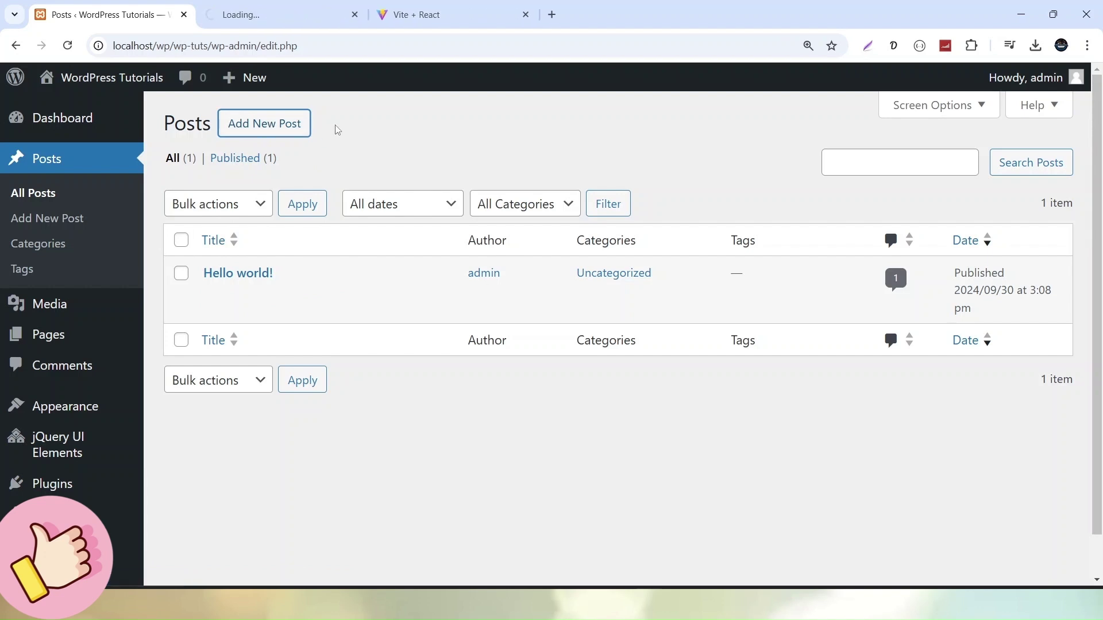
click(307, 16)
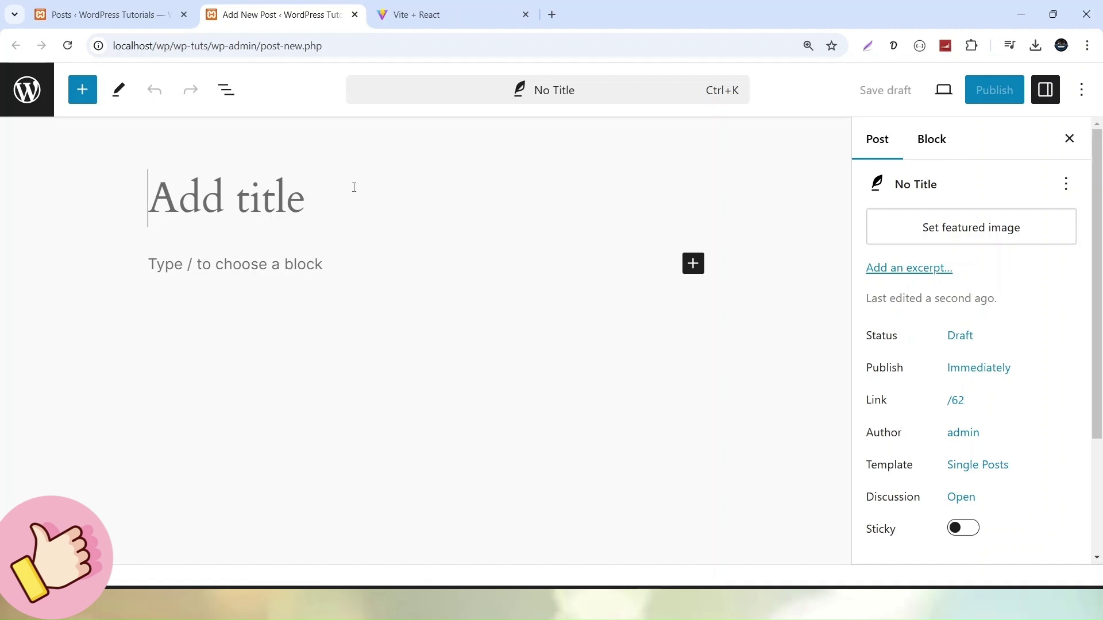
- Title the new post 'Welcome Post 2'
click(298, 266)
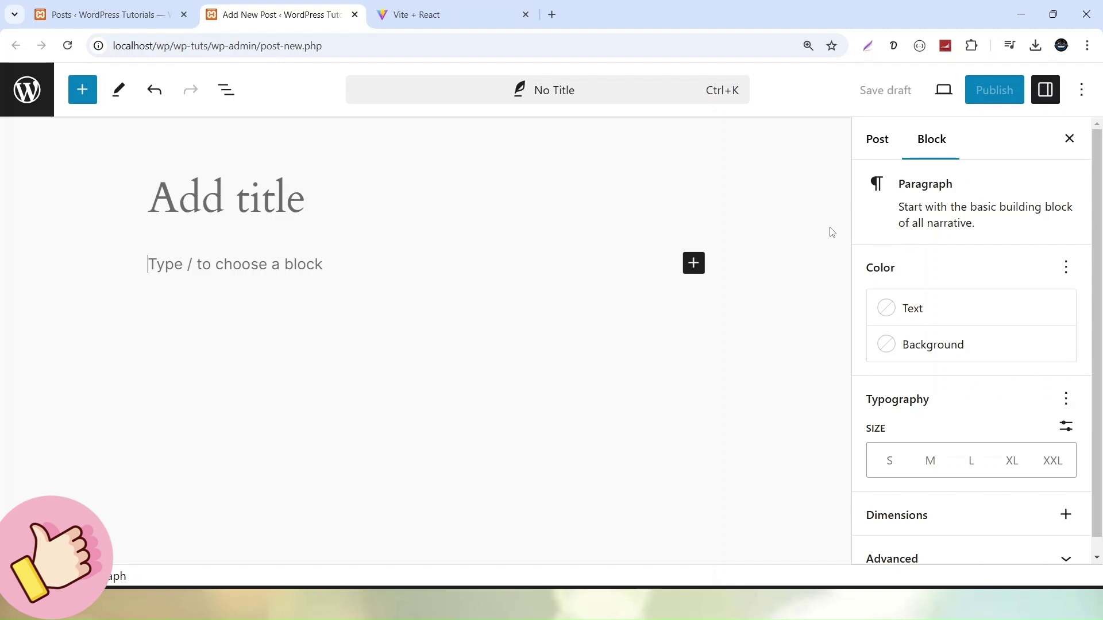
click(387, 188)
text(Wwl)
key(BackSpace)
key(BackSpace)
text(e)
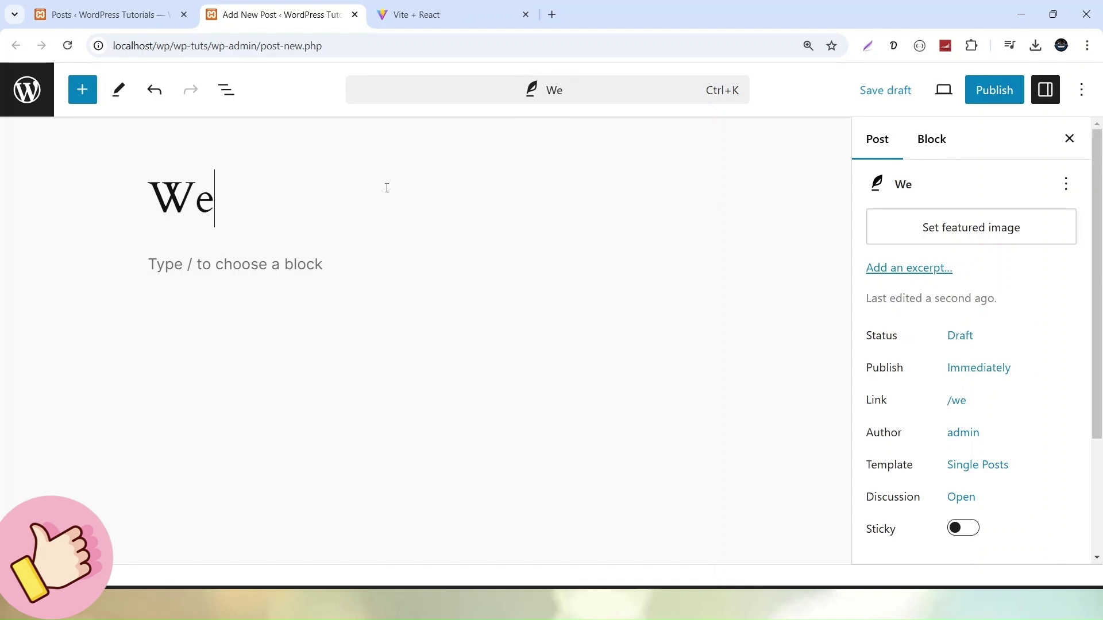
text(lcome Post 2)
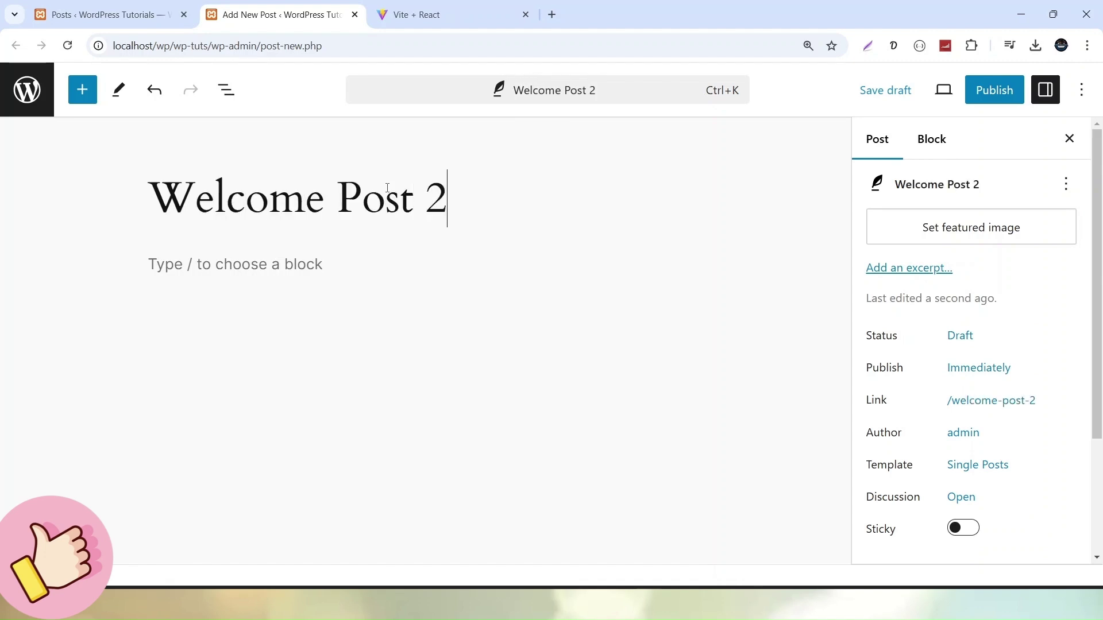
- Paste one generated lorem ipsum paragraph into the post body
click(893, 45)
drag(825, 264, 564, 132)
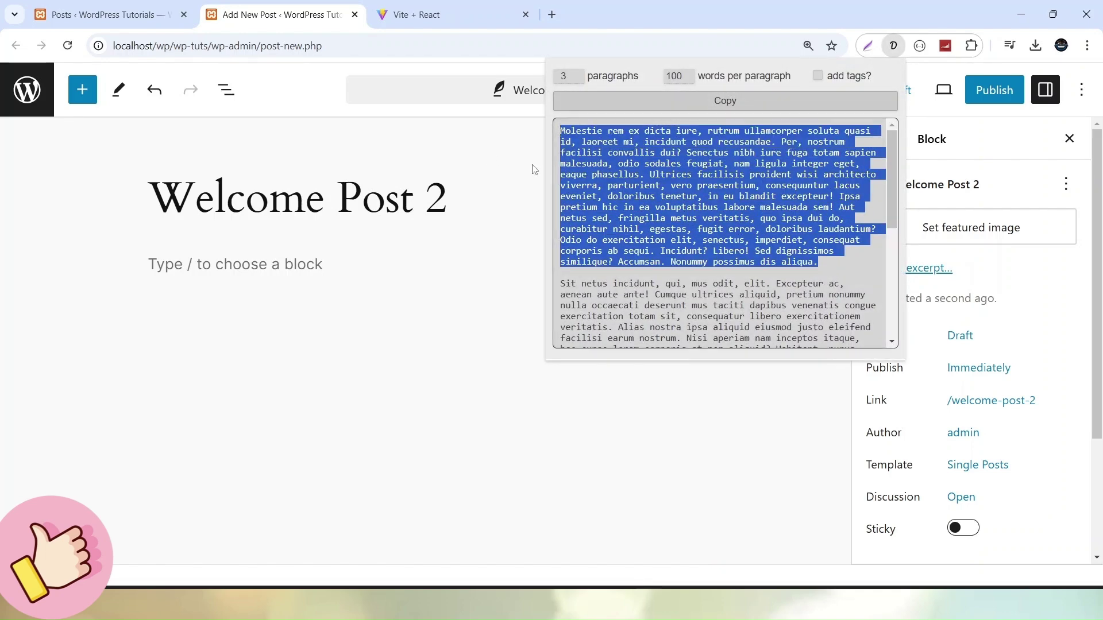
click(381, 256)
key(ctrl+v)
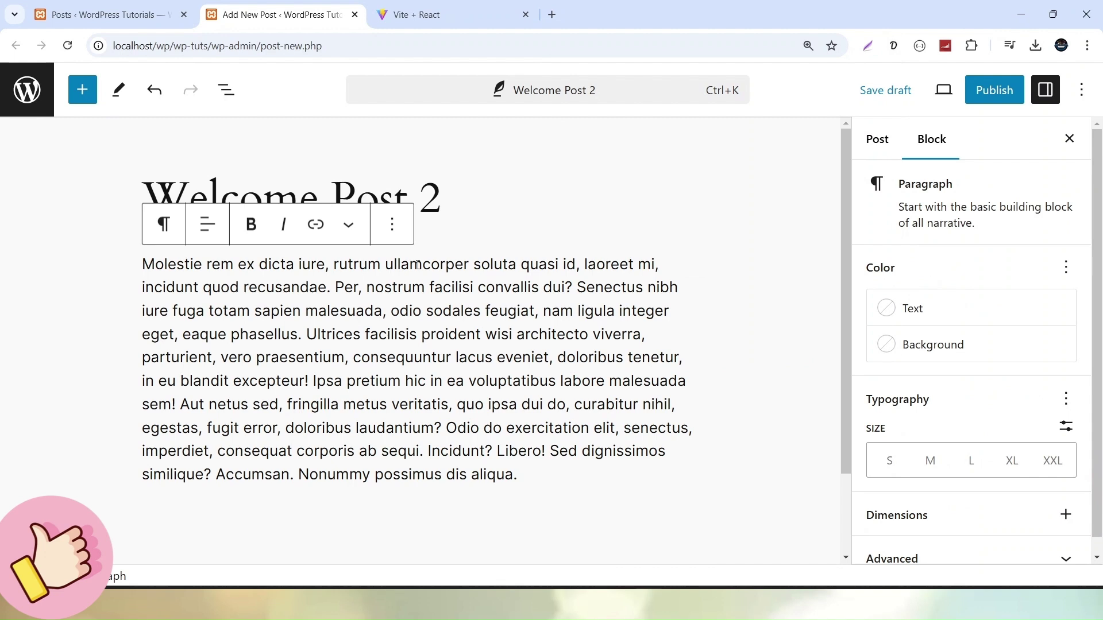
click(879, 140)
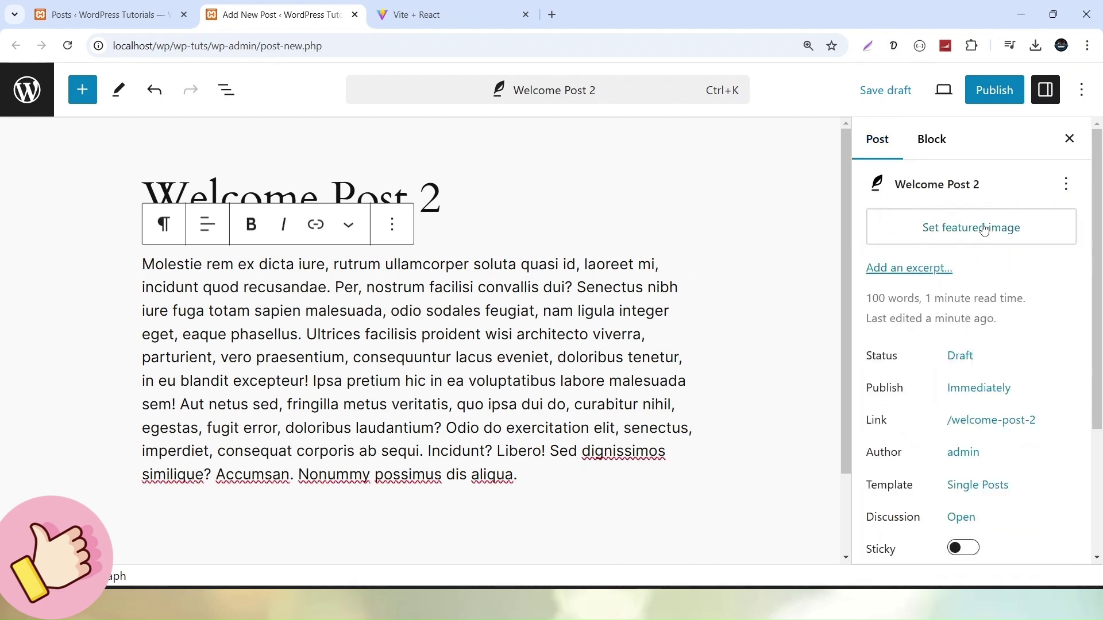
- Set washing-machine-2-1.jpg as the featured image and the post status to Published
click(925, 238)
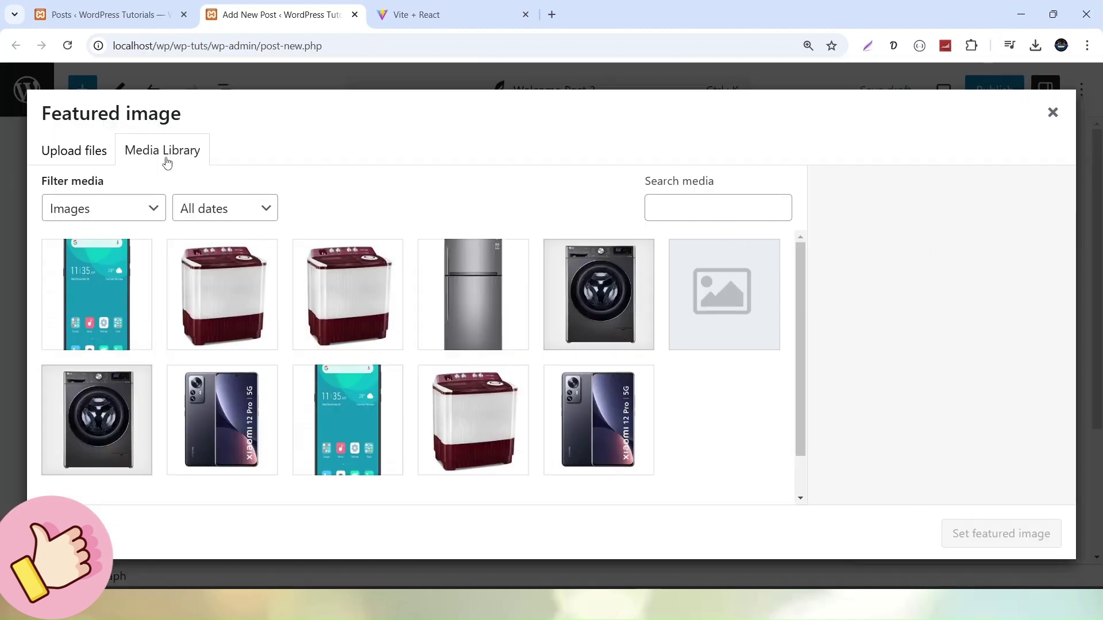
click(350, 286)
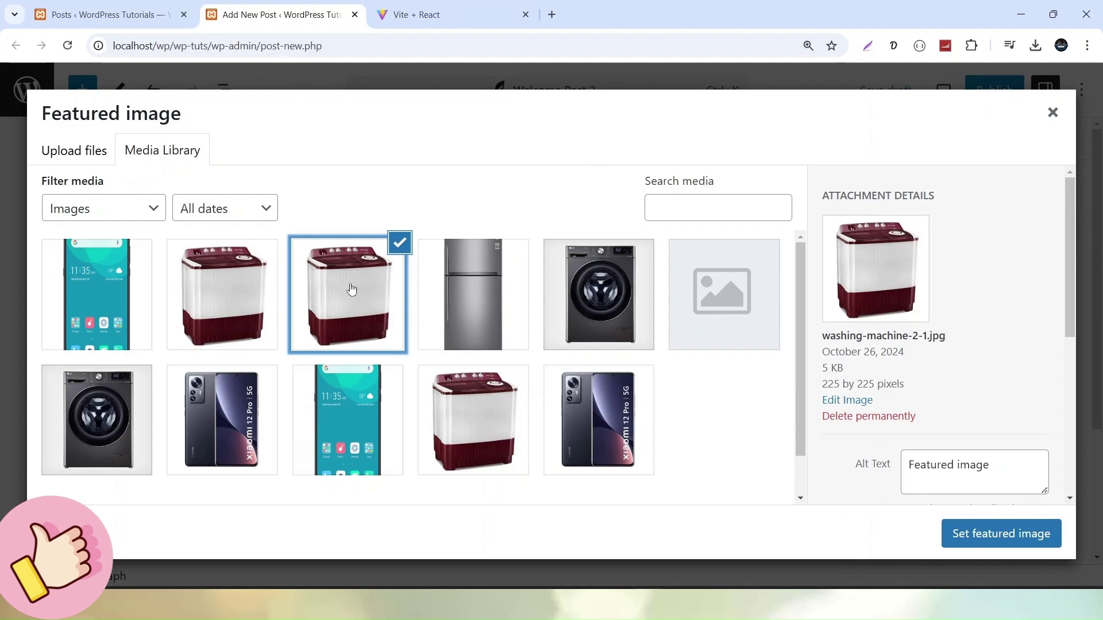
click(989, 533)
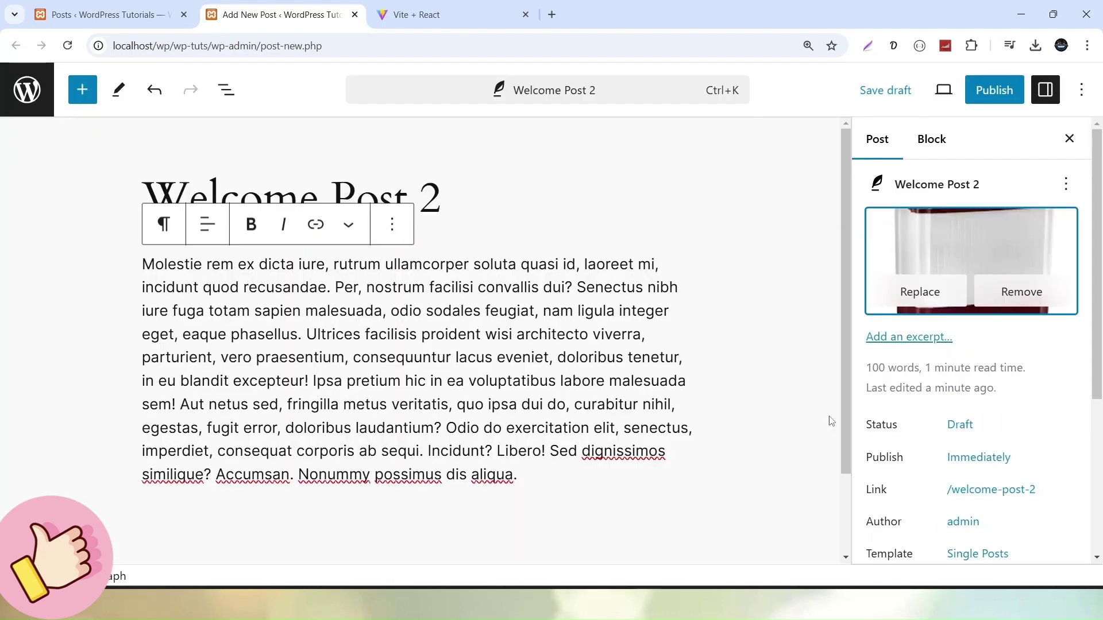
scroll(955, 363, down, 3)
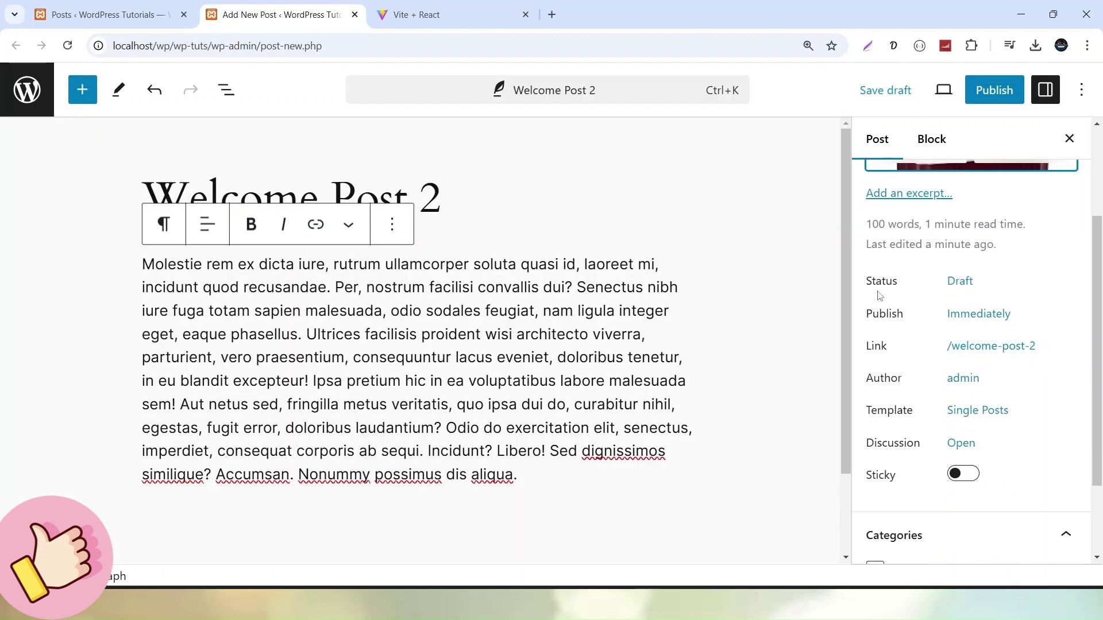
click(961, 282)
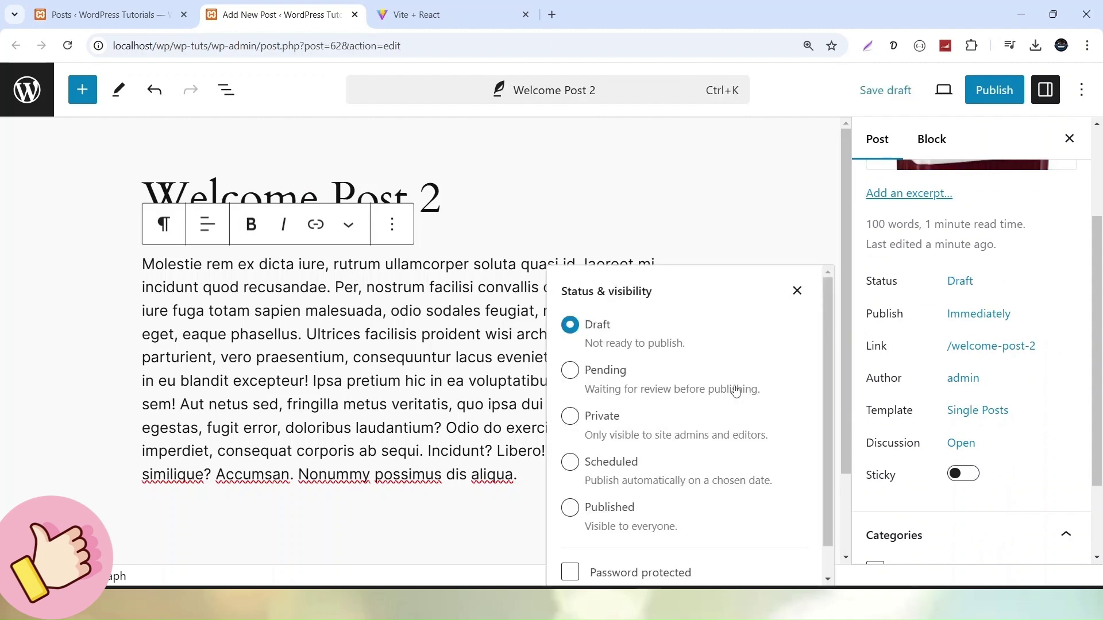
scroll(635, 422, down, 1)
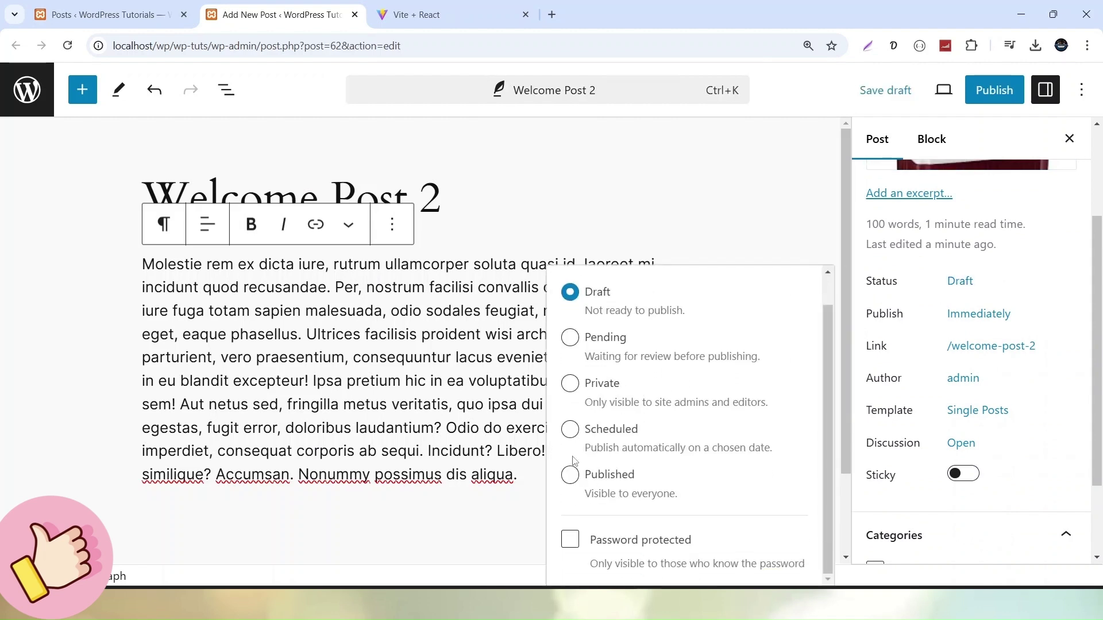
click(570, 475)
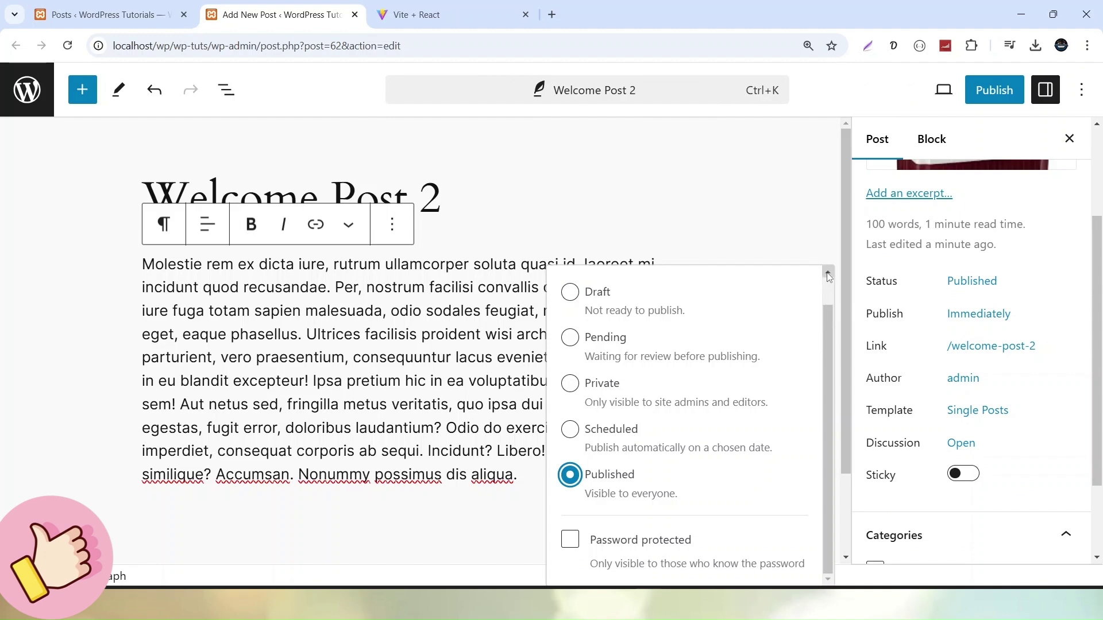
click(959, 286)
- Create and assign a new Laptops category, then publish the post
scroll(968, 364, down, 2)
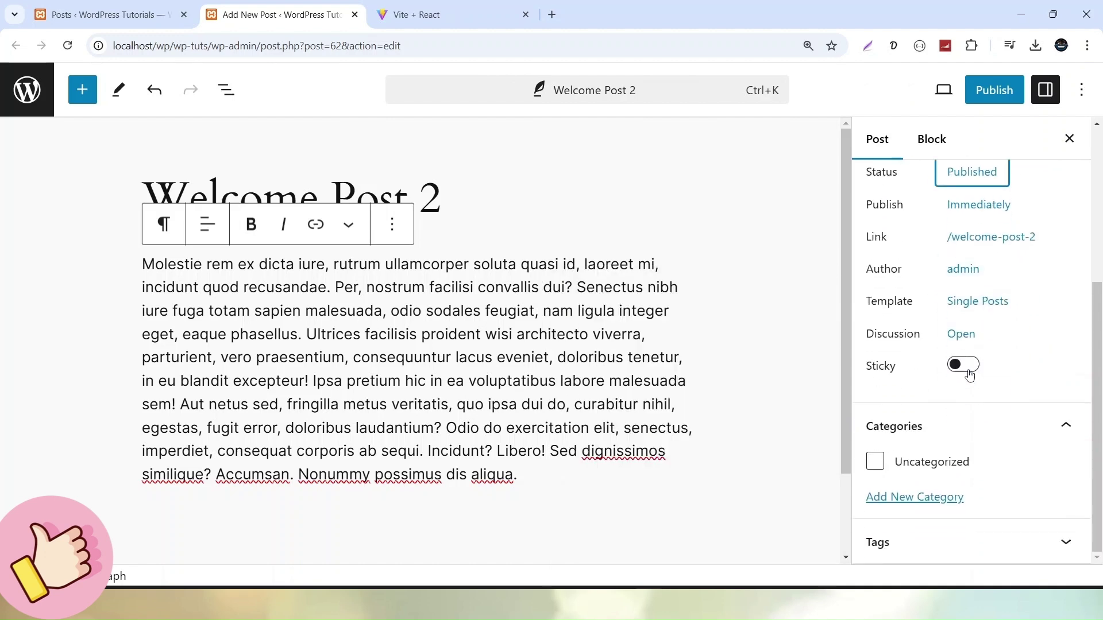
click(922, 497)
scroll(935, 492, down, 3)
click(931, 412)
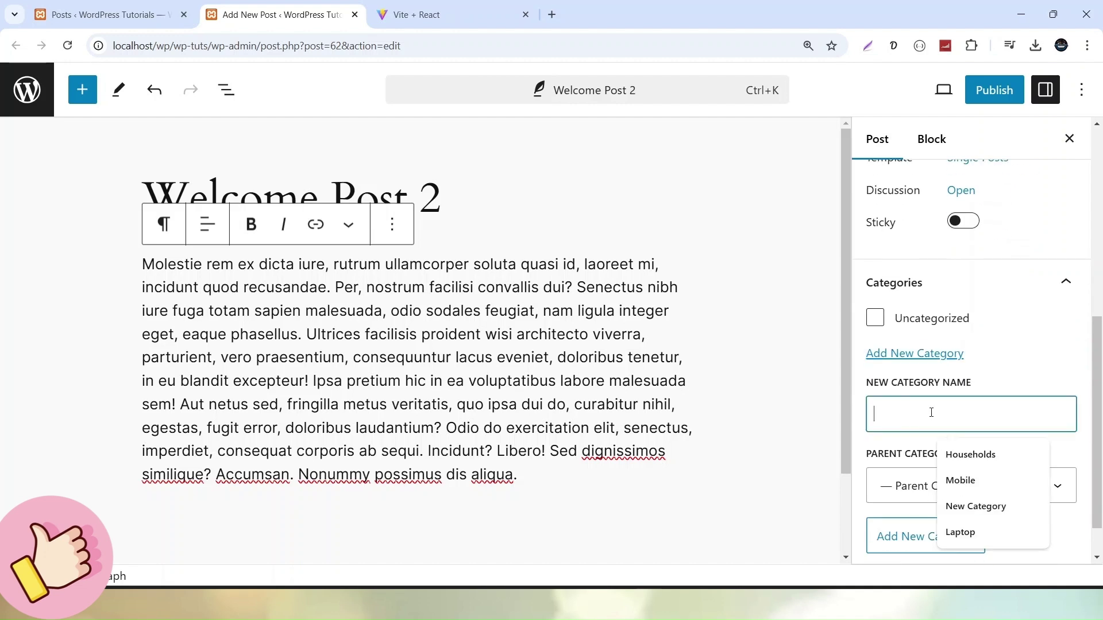
text(Laptops)
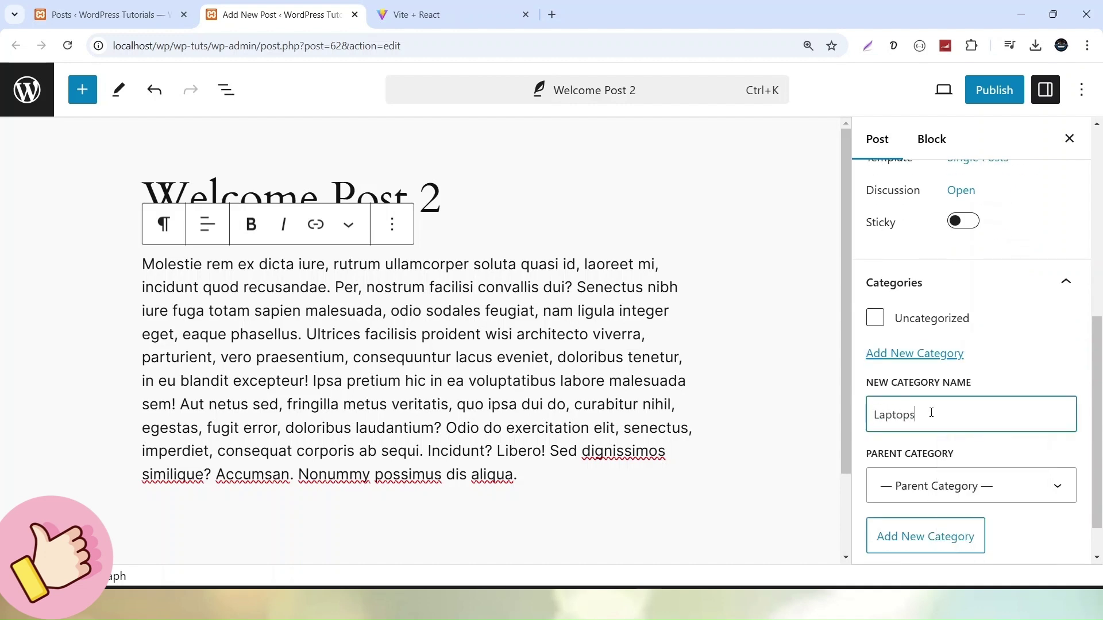
click(920, 544)
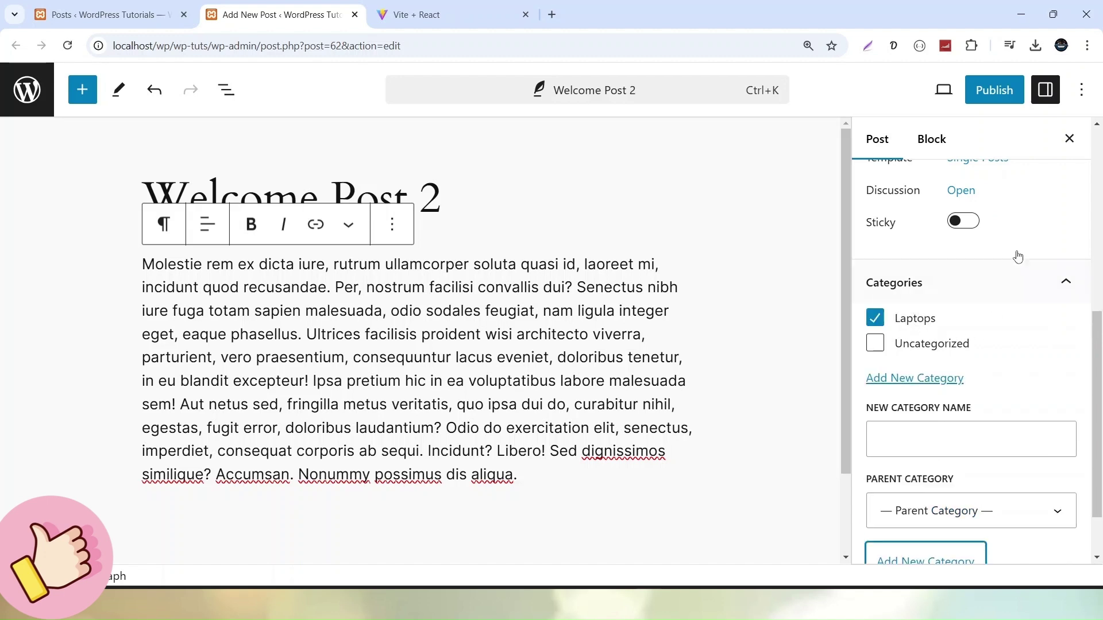
click(994, 90)
click(924, 88)
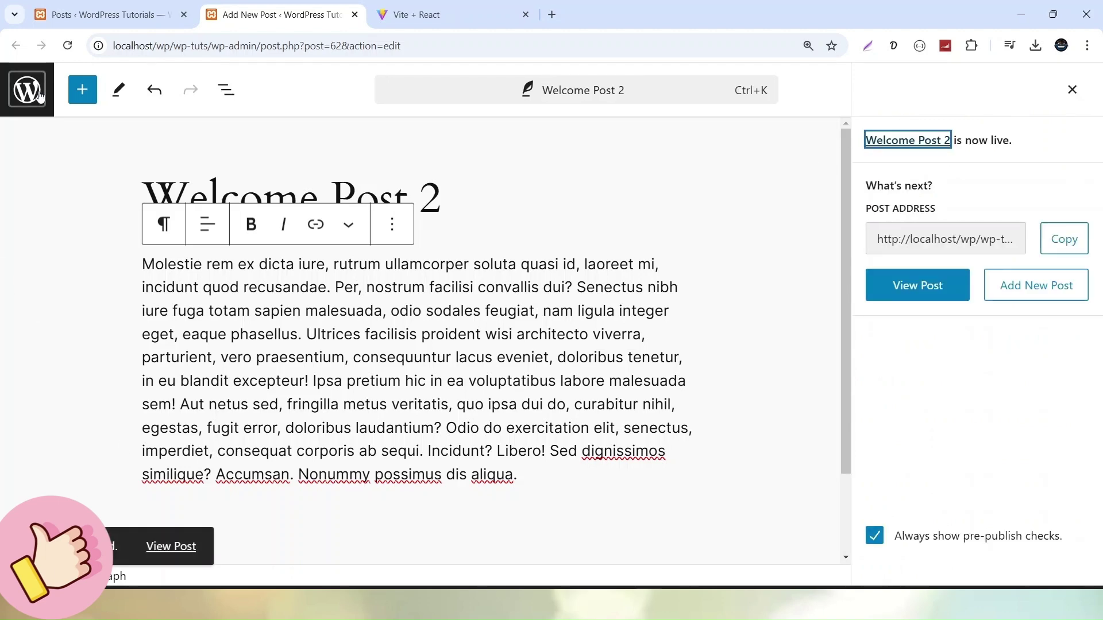
- Reload the WordPress posts list and the React table so Welcome Post 2 appears as ID 62
click(123, 15)
click(69, 47)
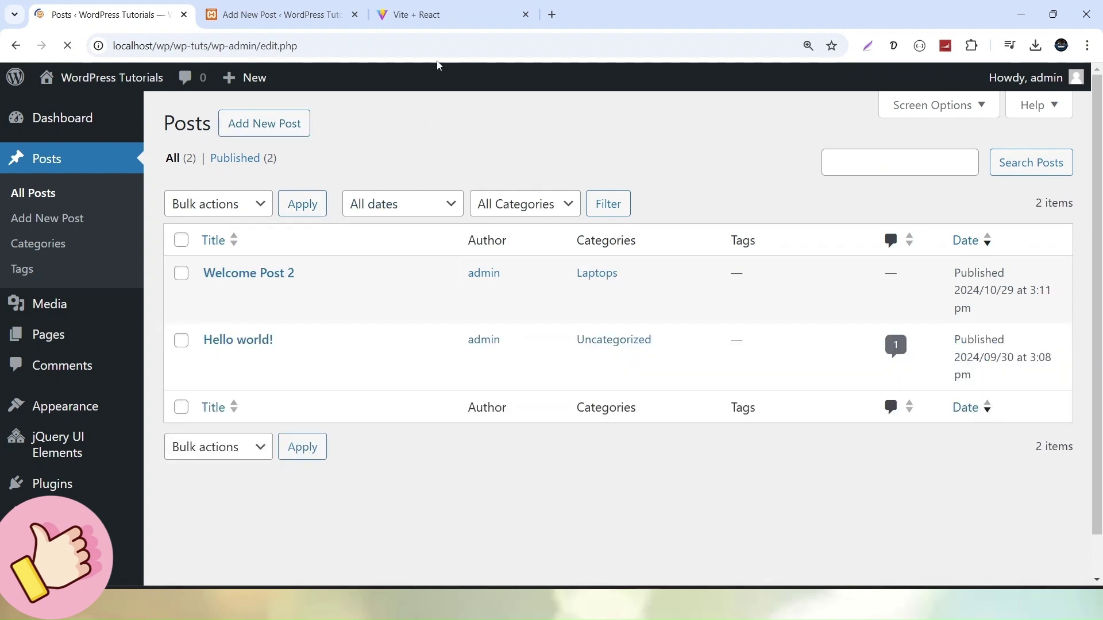
click(439, 21)
click(67, 46)
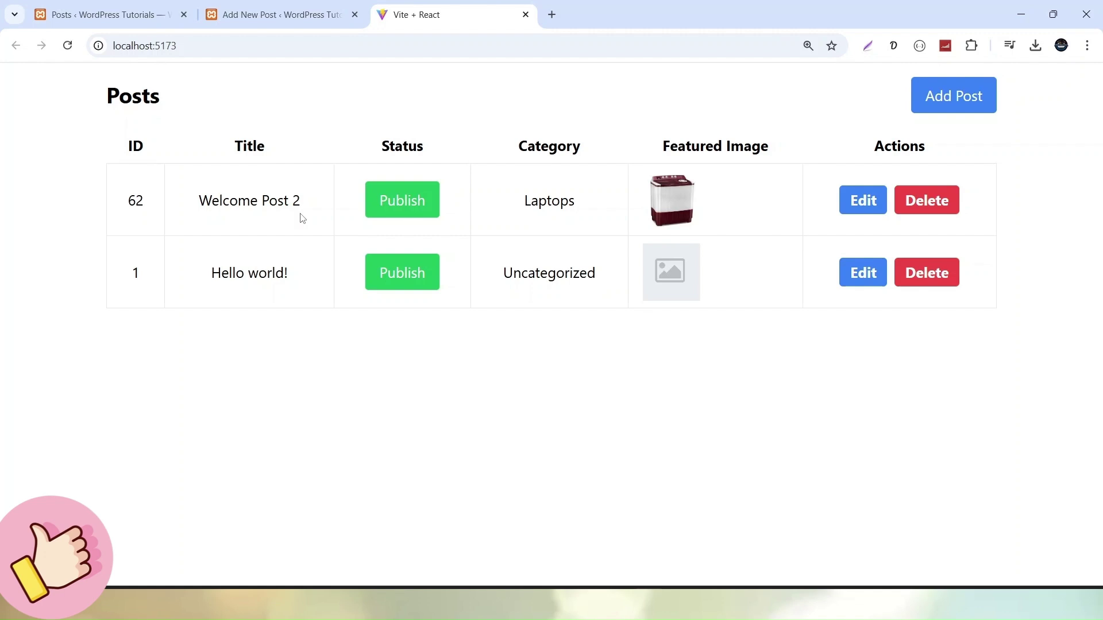
click(138, 16)
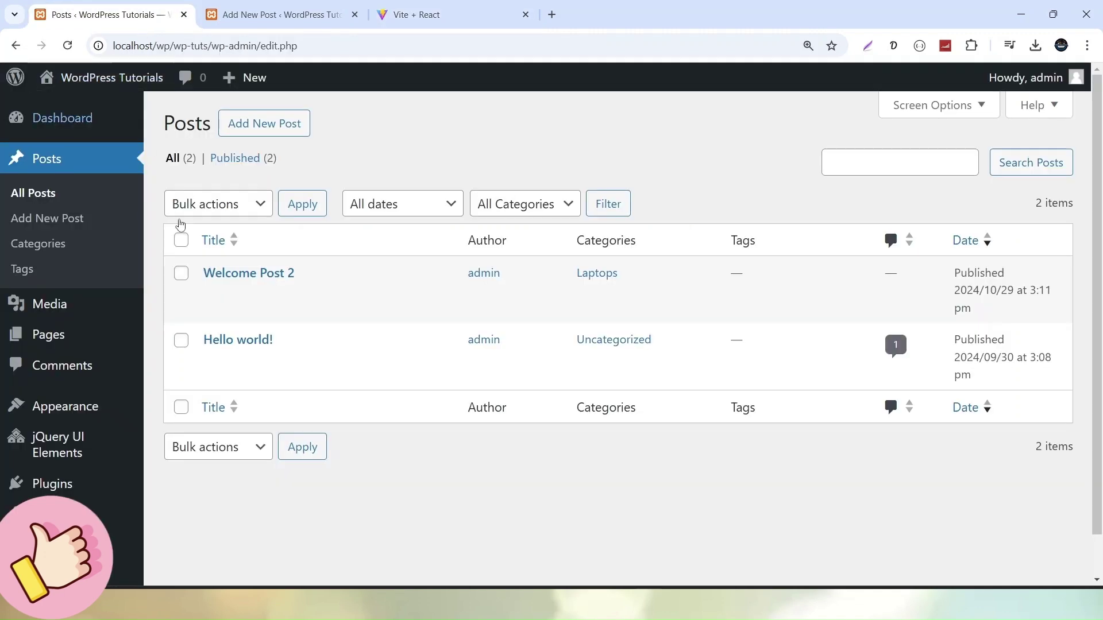
key(ctrl+shift+Tab)
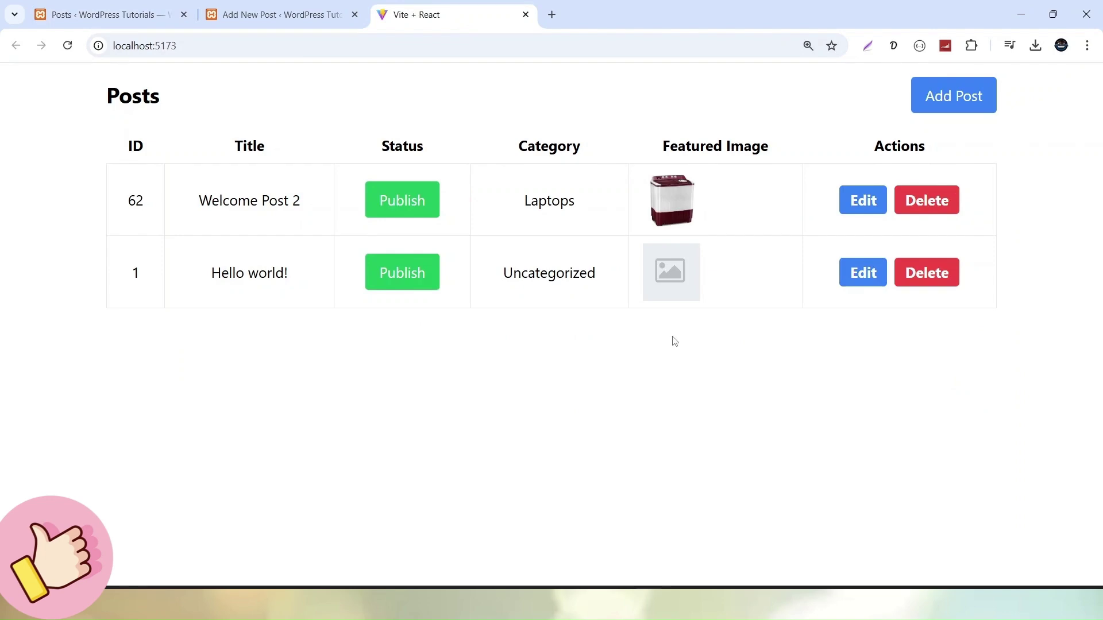
- Change Welcome Post 2's status from Publish to Draft and save the edit
click(857, 202)
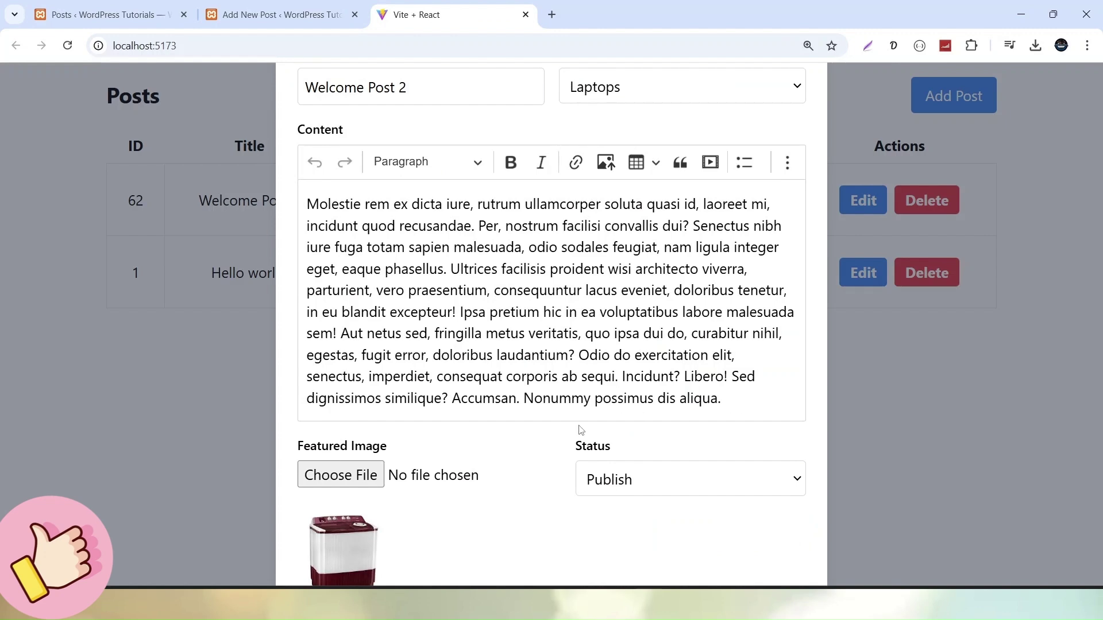
click(654, 487)
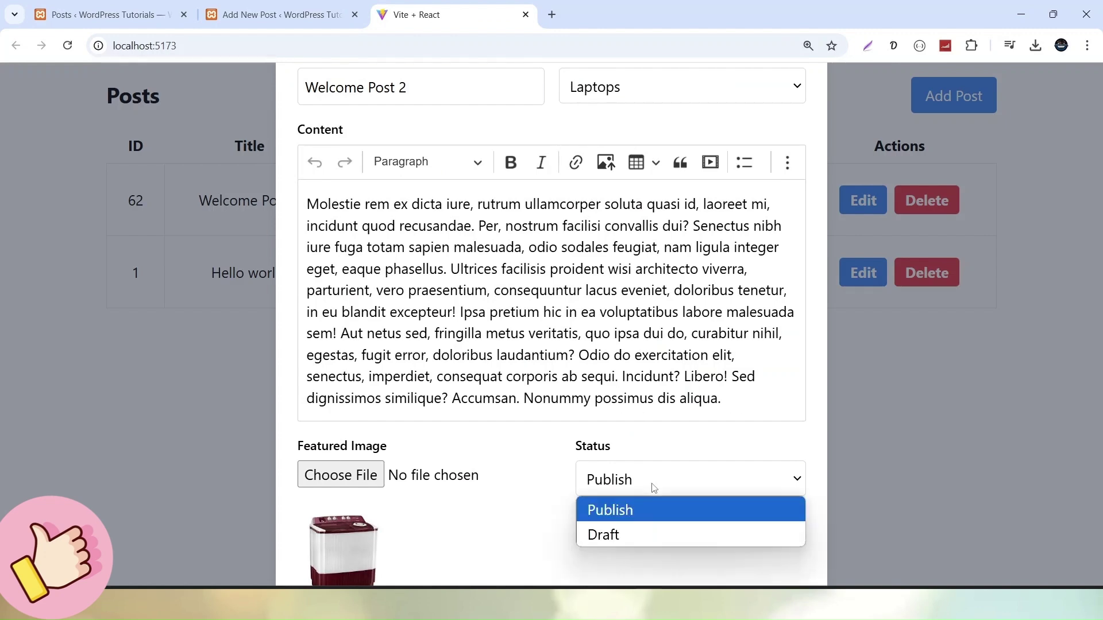
click(649, 530)
key(ctrl+minus)
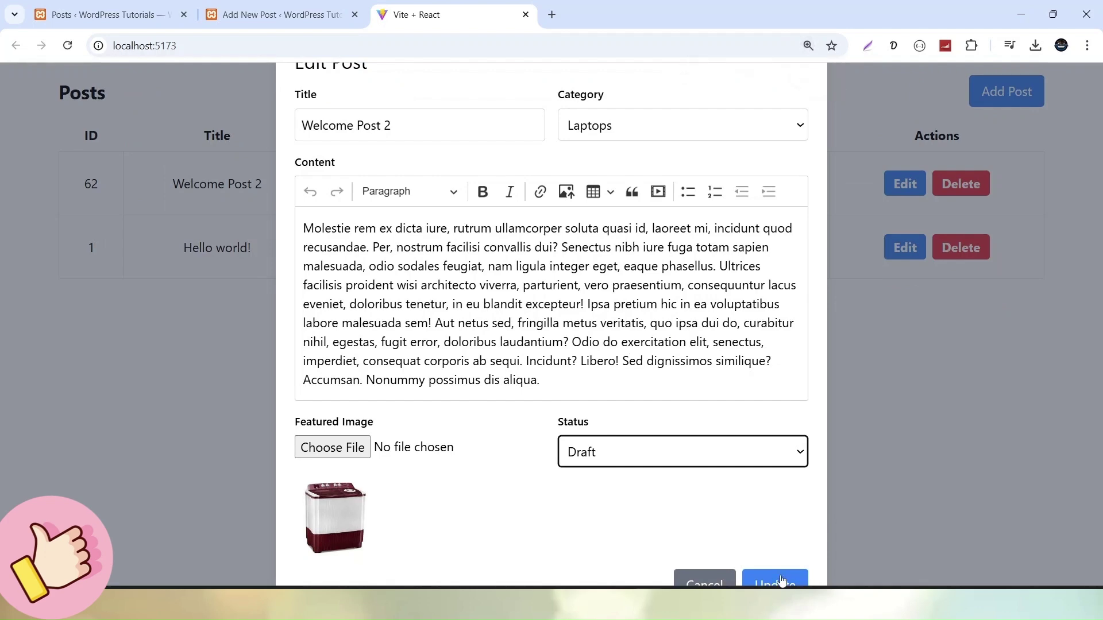
key(ctrl+minus)
click(779, 554)
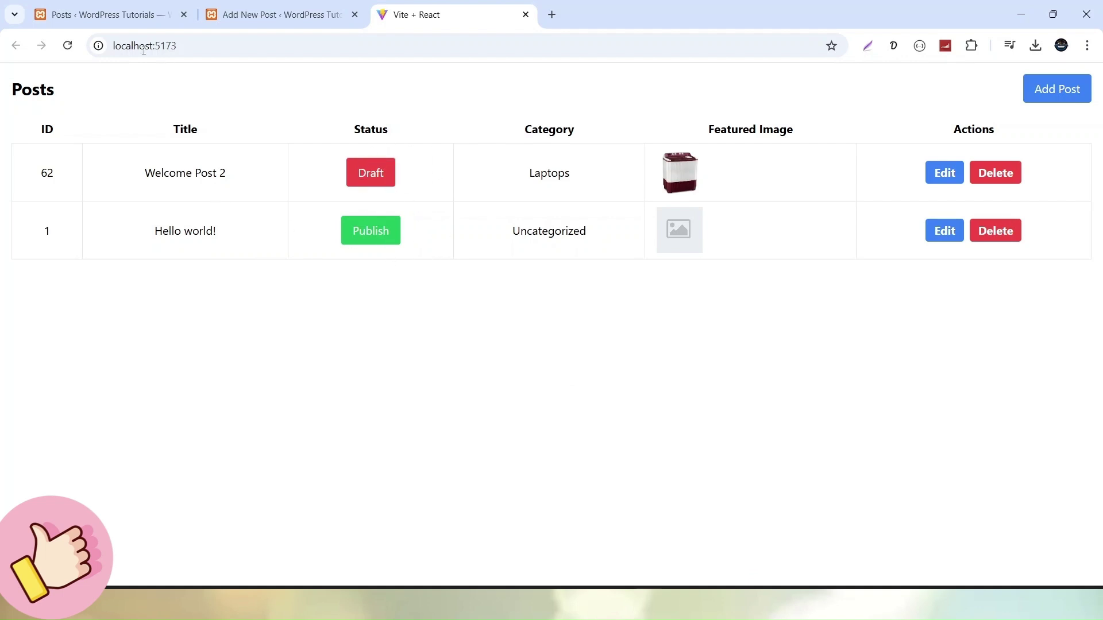
click(100, 15)
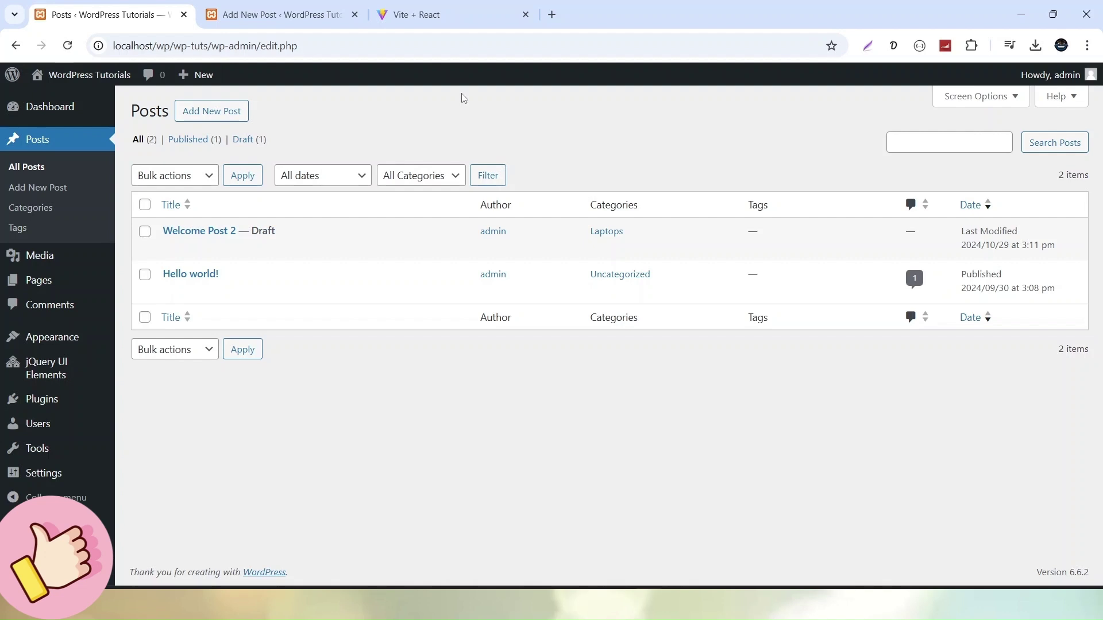
key(ctrl+plus)
key(ctrl+plus)
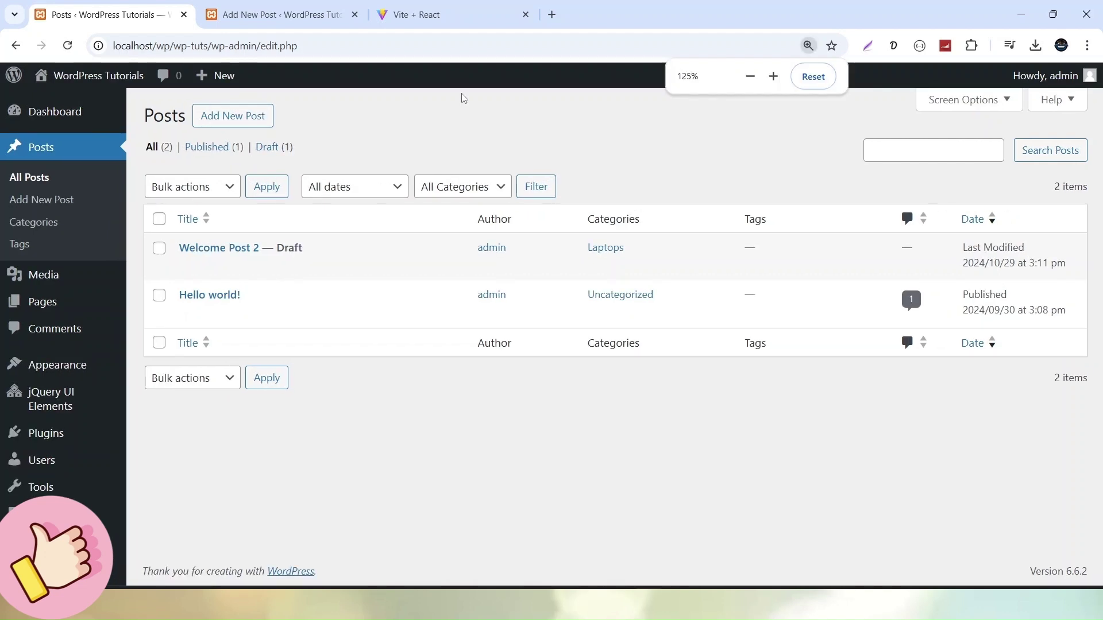
mouse_move(357, 274)
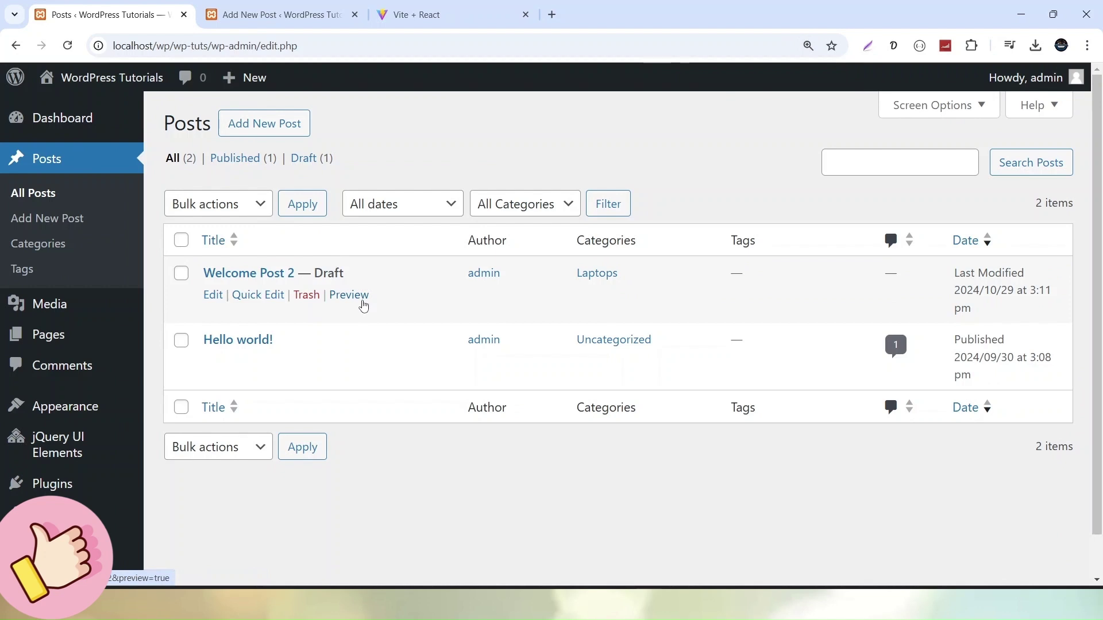
click(423, 15)
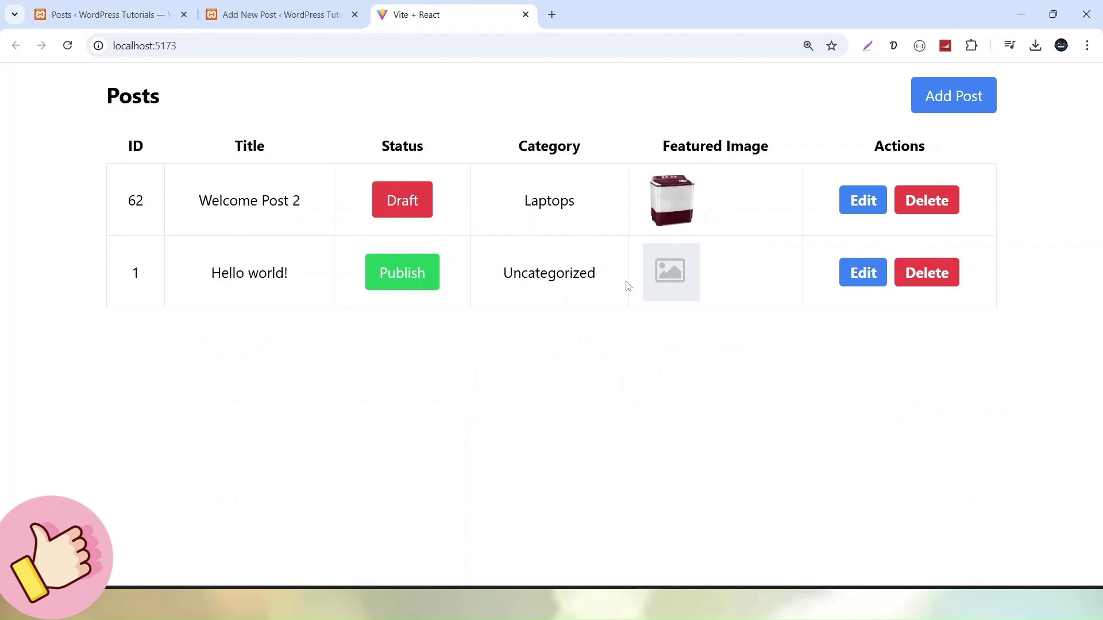
- Give Hello world! the washing-machine.png image, a '- Updated' title suffix and the Laptops category
click(864, 274)
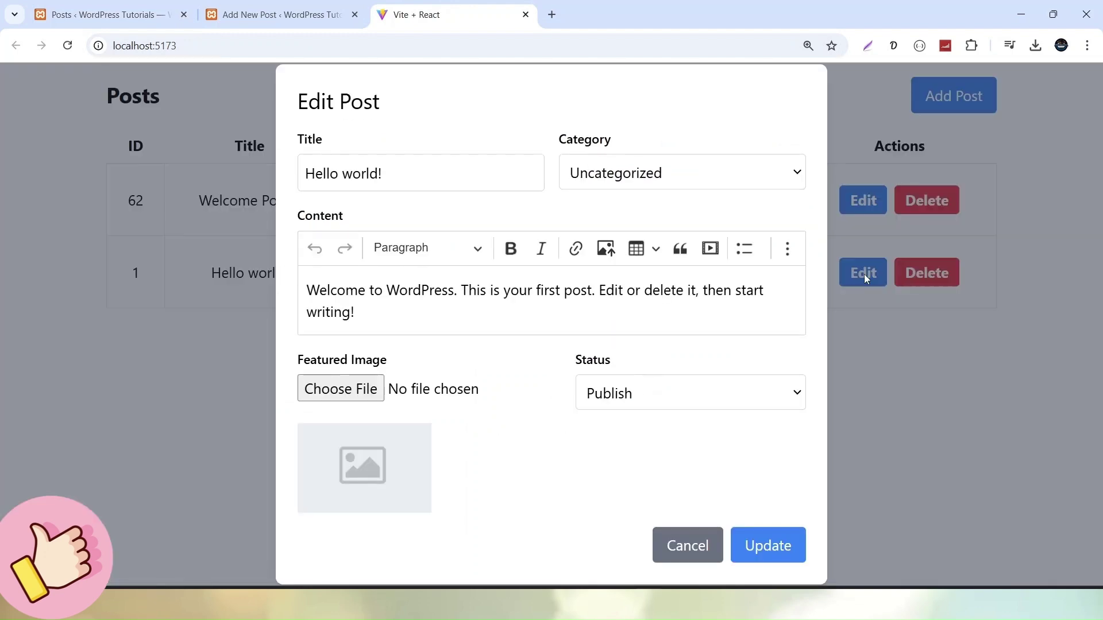
click(374, 393)
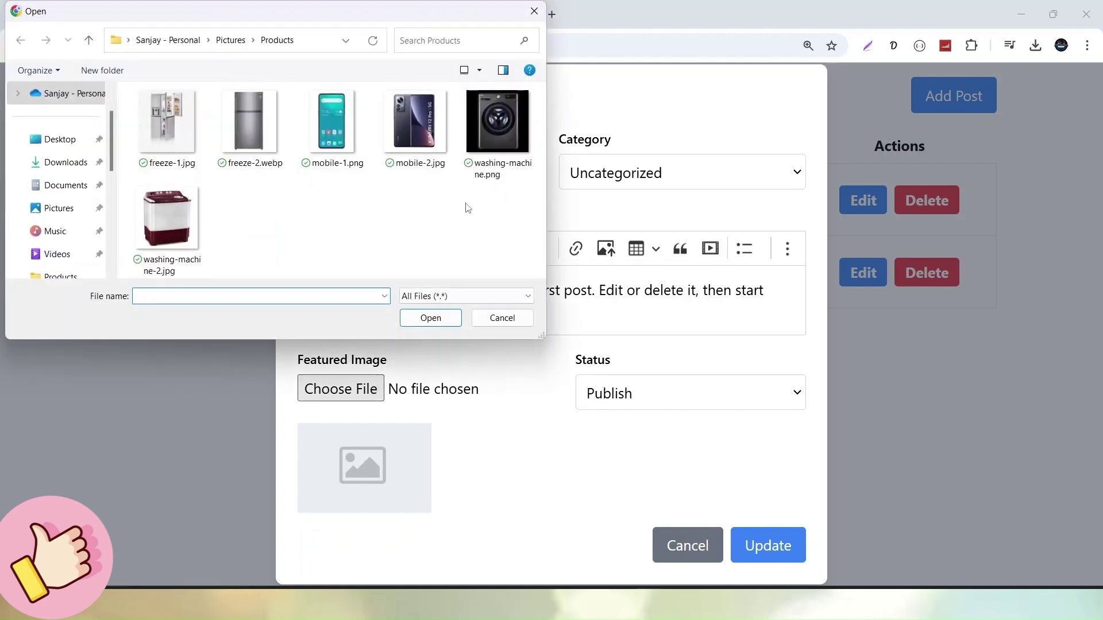
click(490, 133)
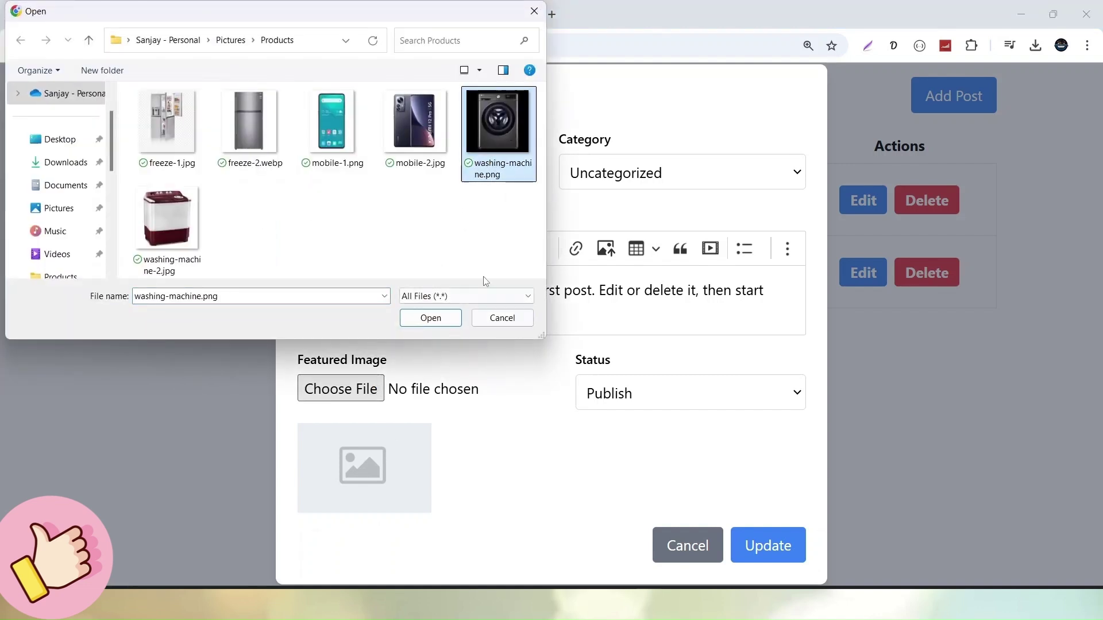
click(430, 317)
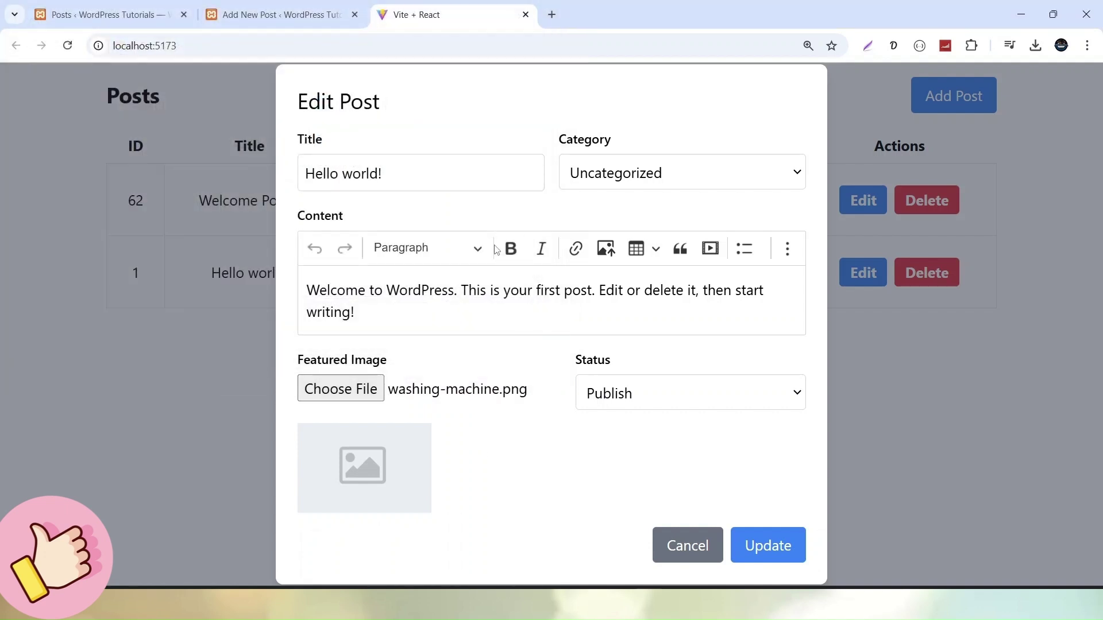
click(418, 166)
text(- Updated)
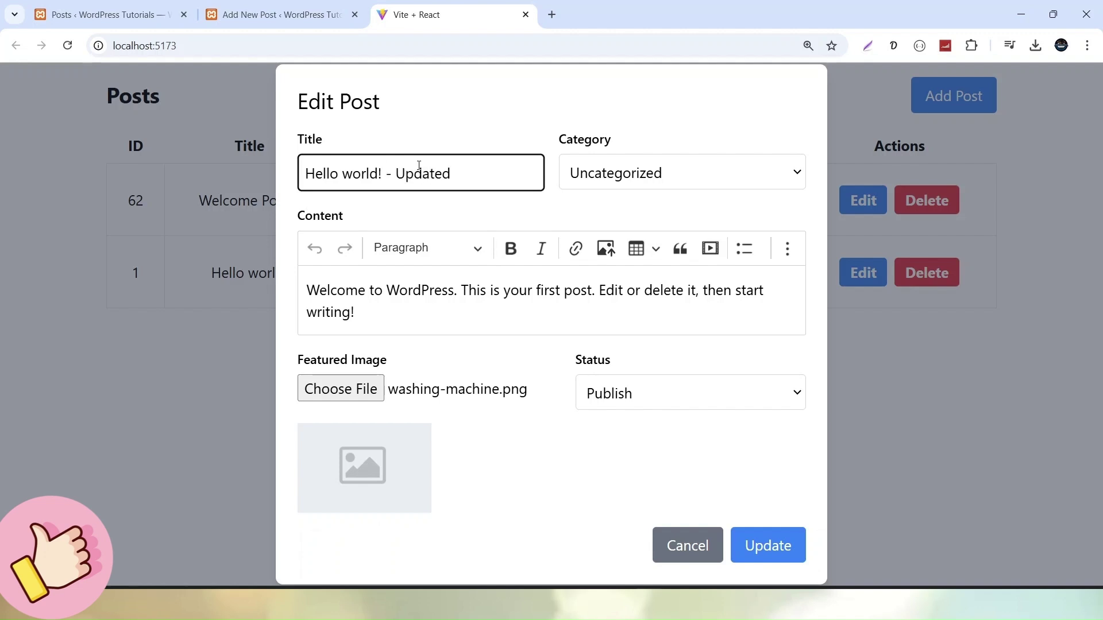
click(653, 175)
click(643, 227)
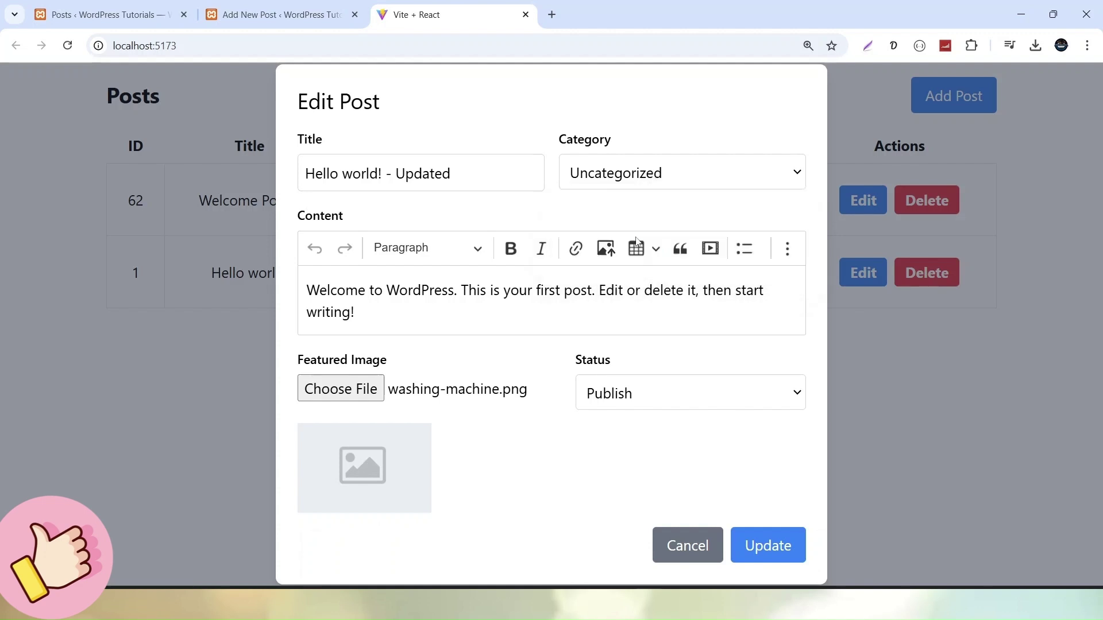
click(769, 546)
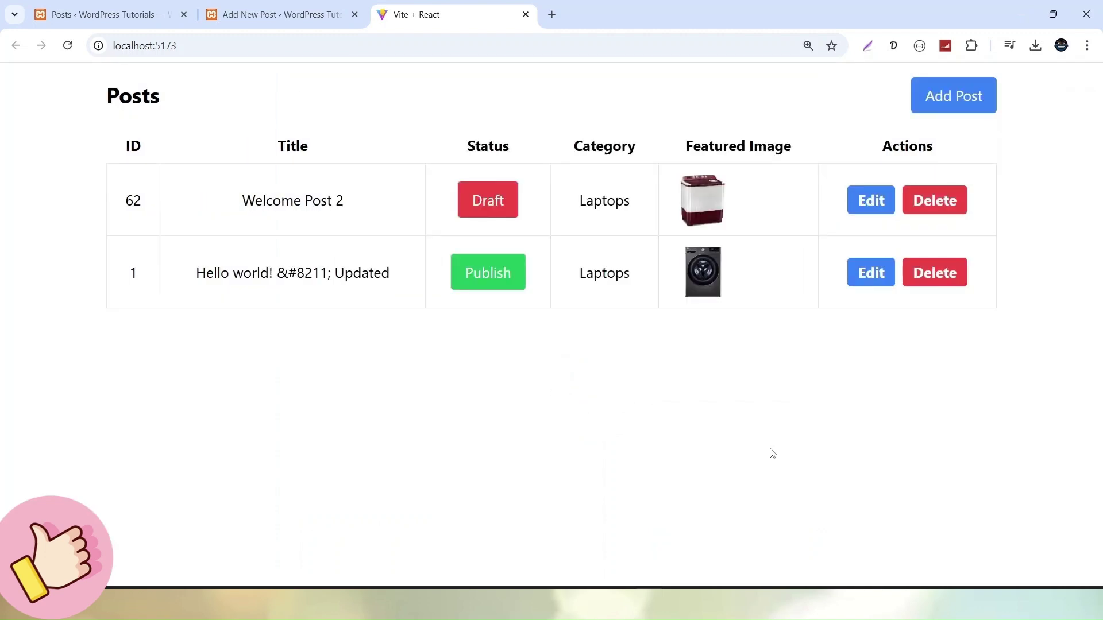
- Open 'Hello world! – Updated' in WordPress to confirm its washing-machine featured image, then return to React
click(135, 22)
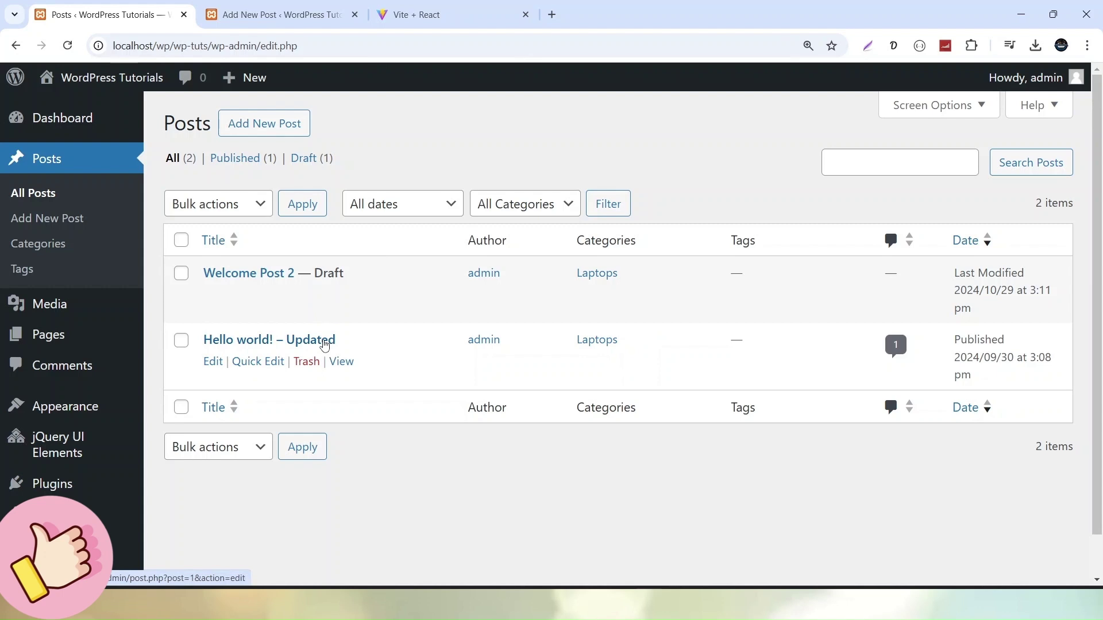
click(213, 361)
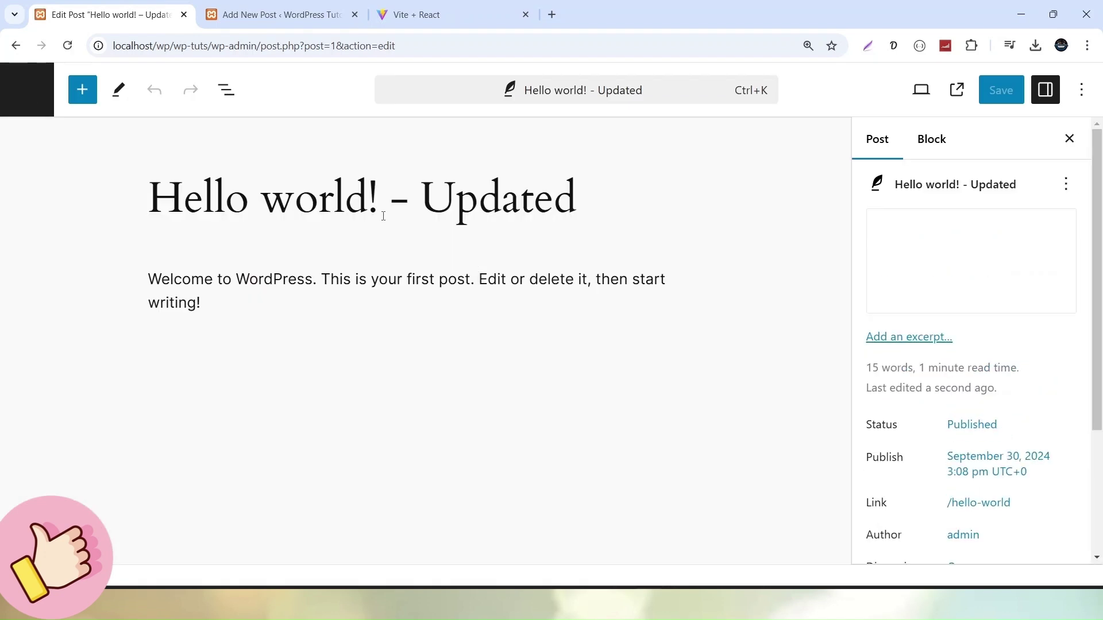
mouse_move(1045, 213)
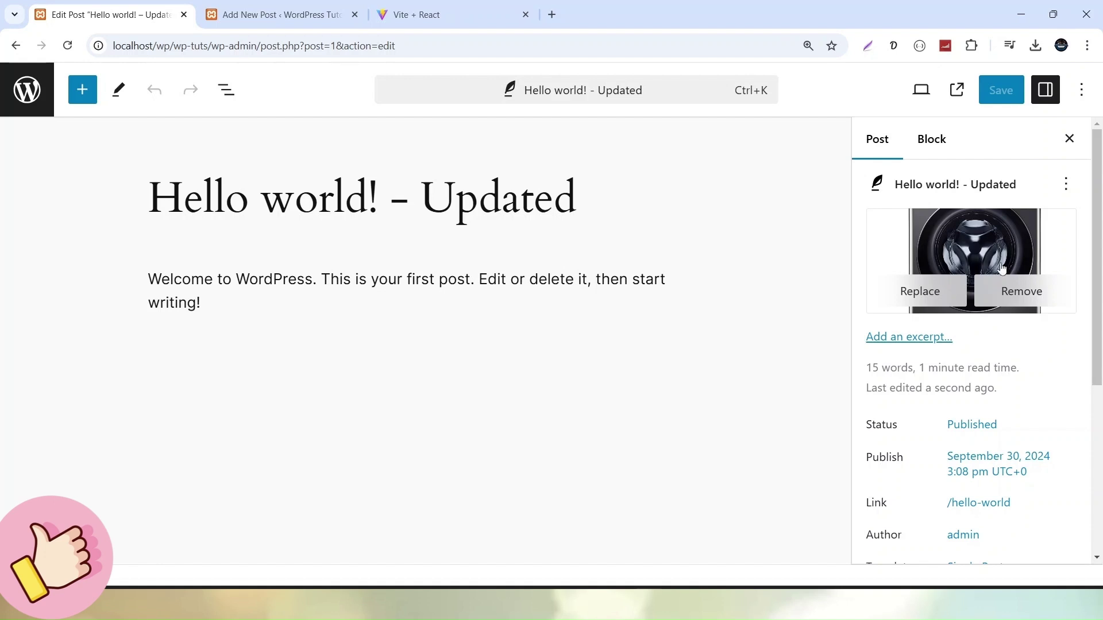
click(477, 23)
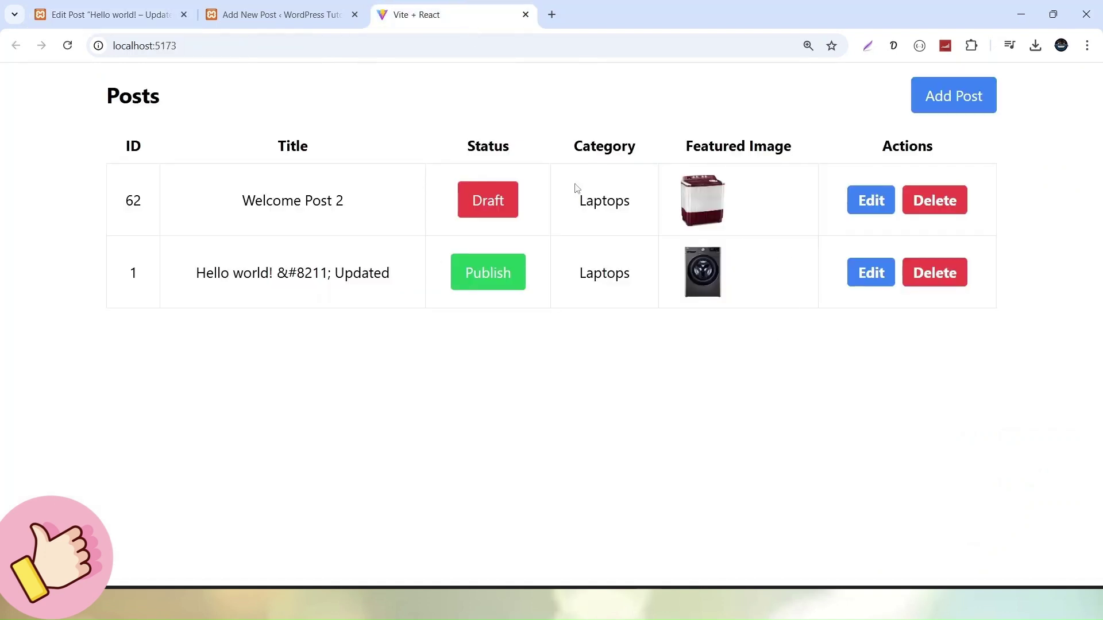
- Start a new post titled Welcome Post 3 in the Laptops category
click(950, 102)
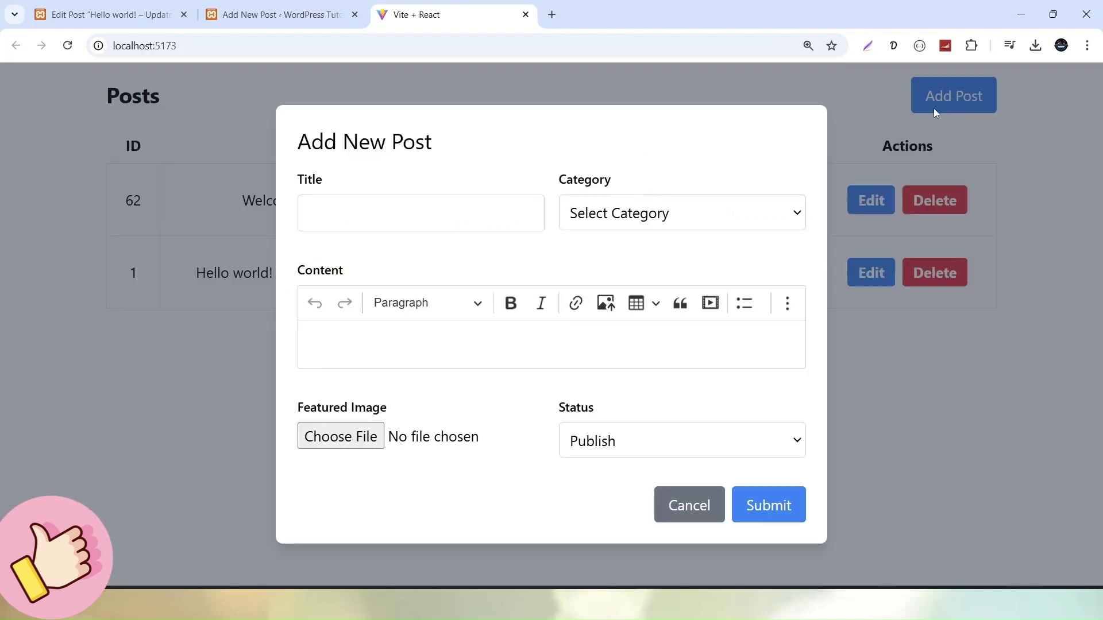
click(434, 214)
text(Welcome Post 3)
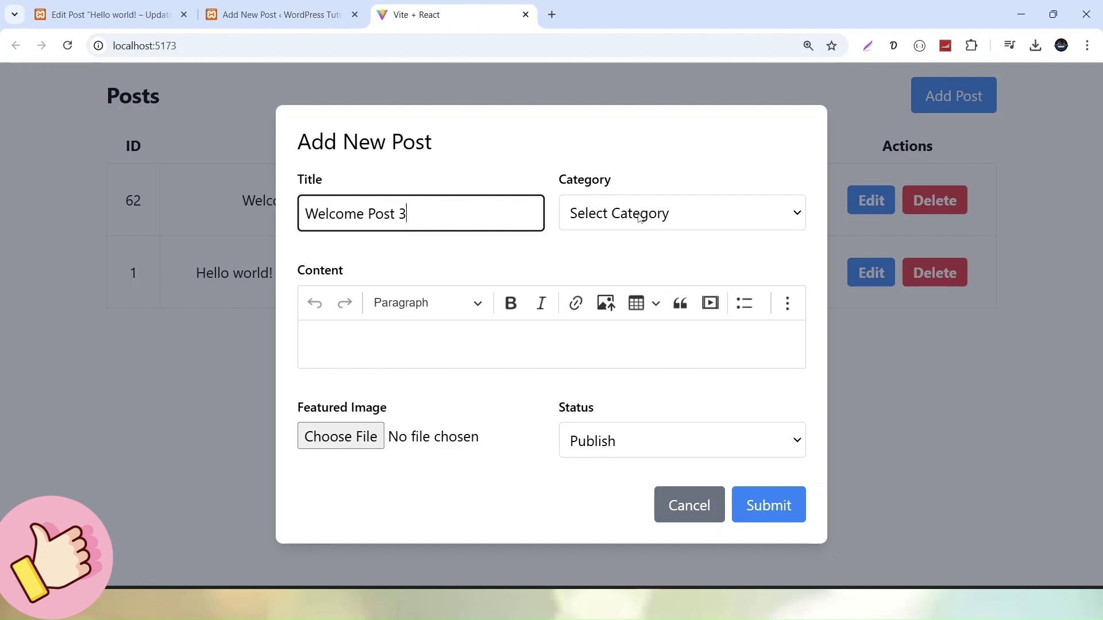
click(639, 217)
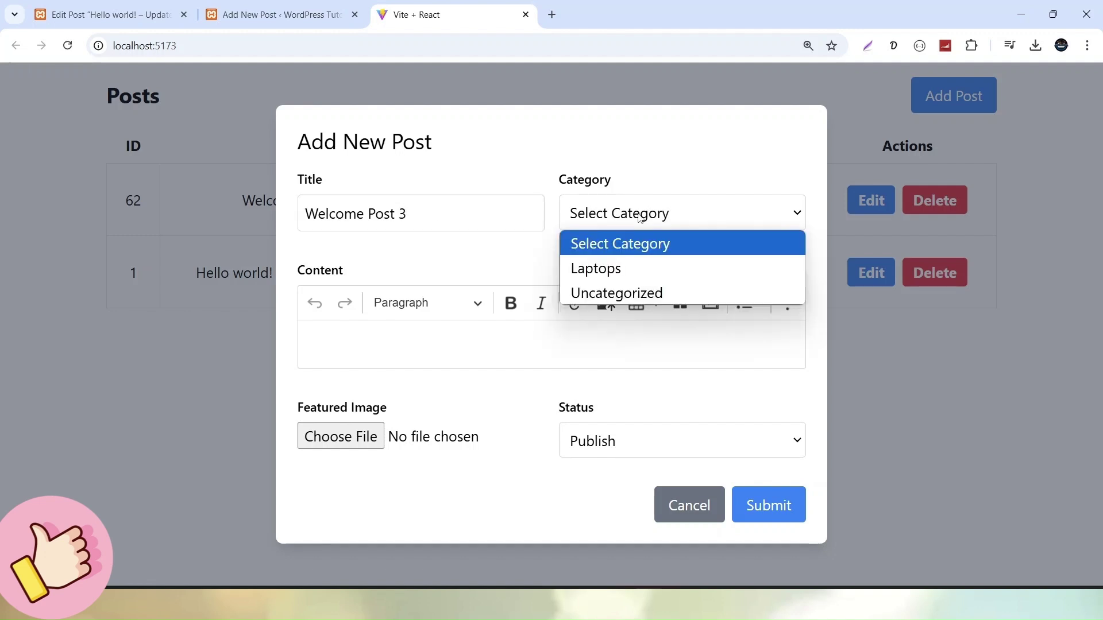
click(640, 267)
- Add lorem ipsum content trimmed to one paragraph, keep Publish status, and submit
click(635, 339)
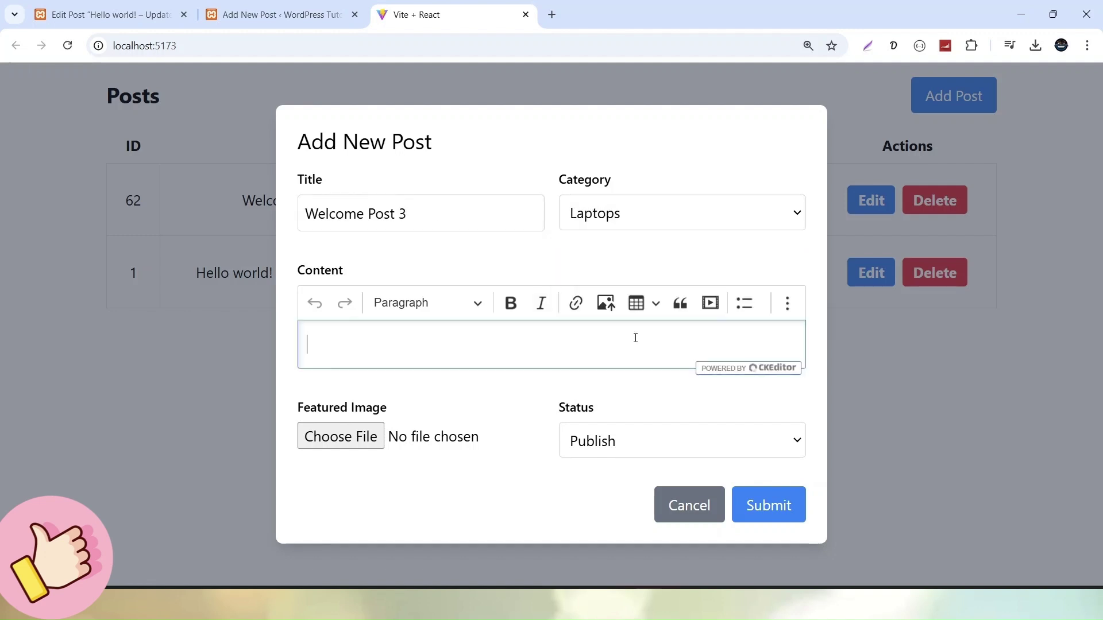
click(893, 45)
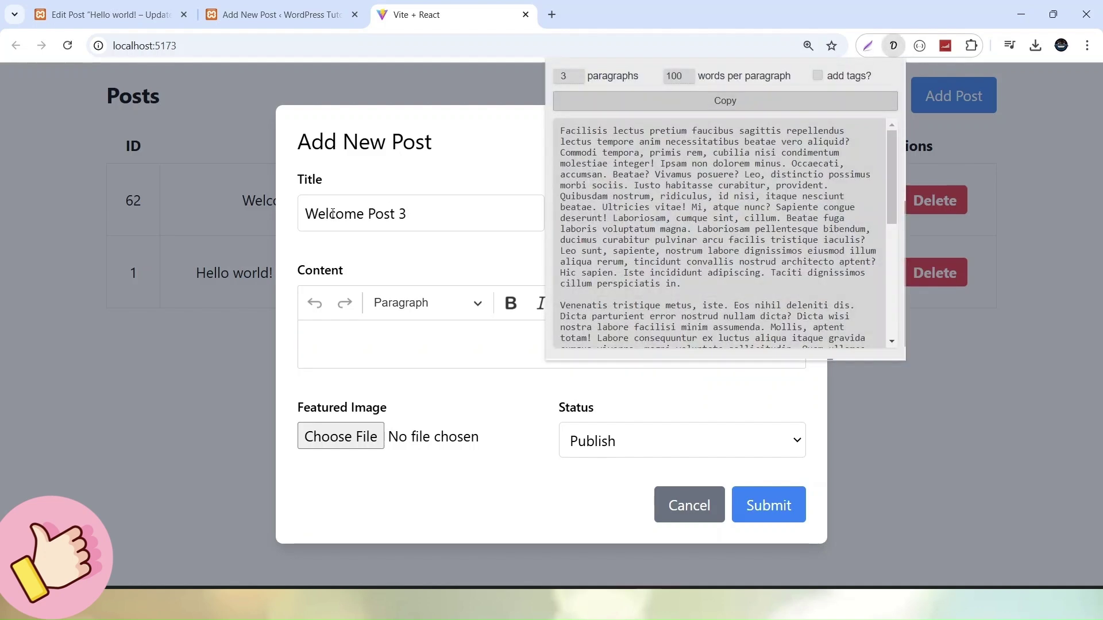
drag(562, 133, 746, 368)
click(486, 334)
key(ctrl+v)
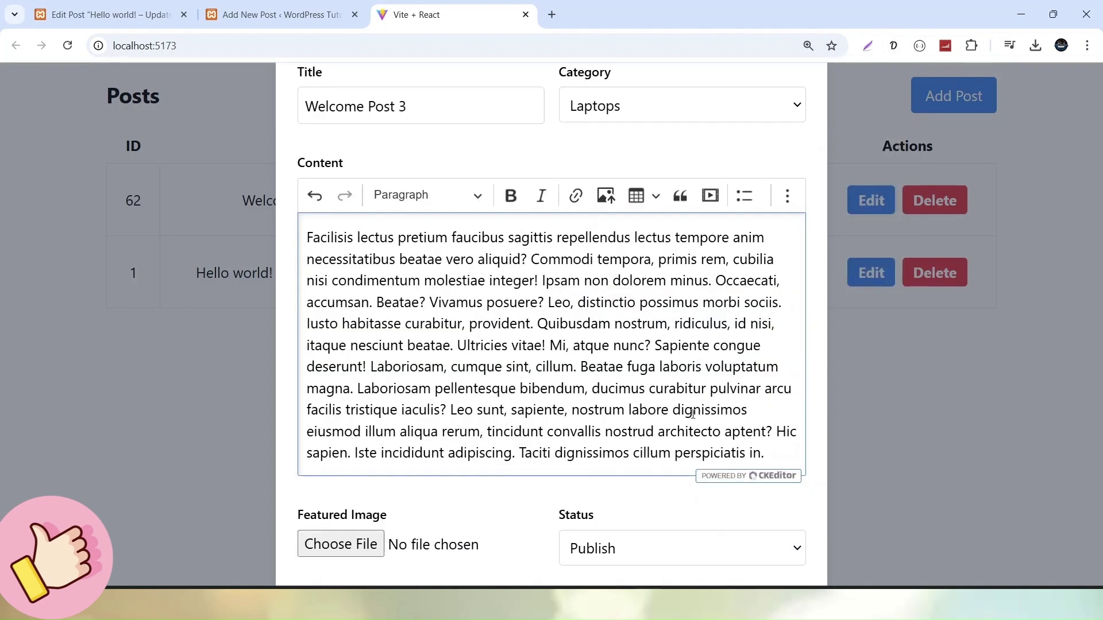
drag(779, 451, 542, 324)
key(BackSpace)
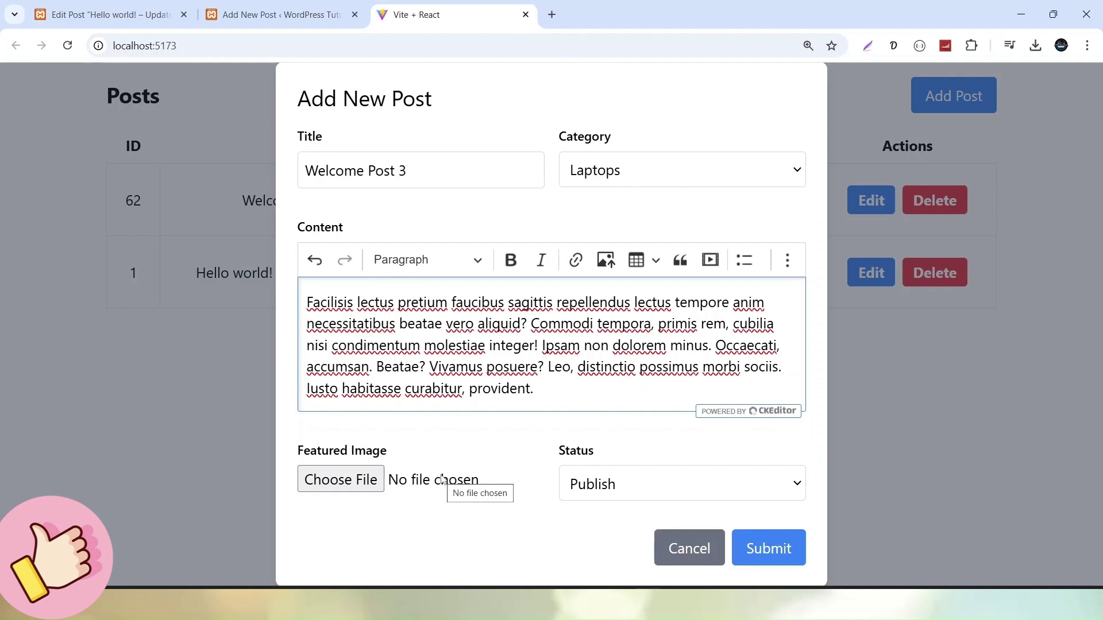
click(628, 485)
click(630, 488)
click(772, 547)
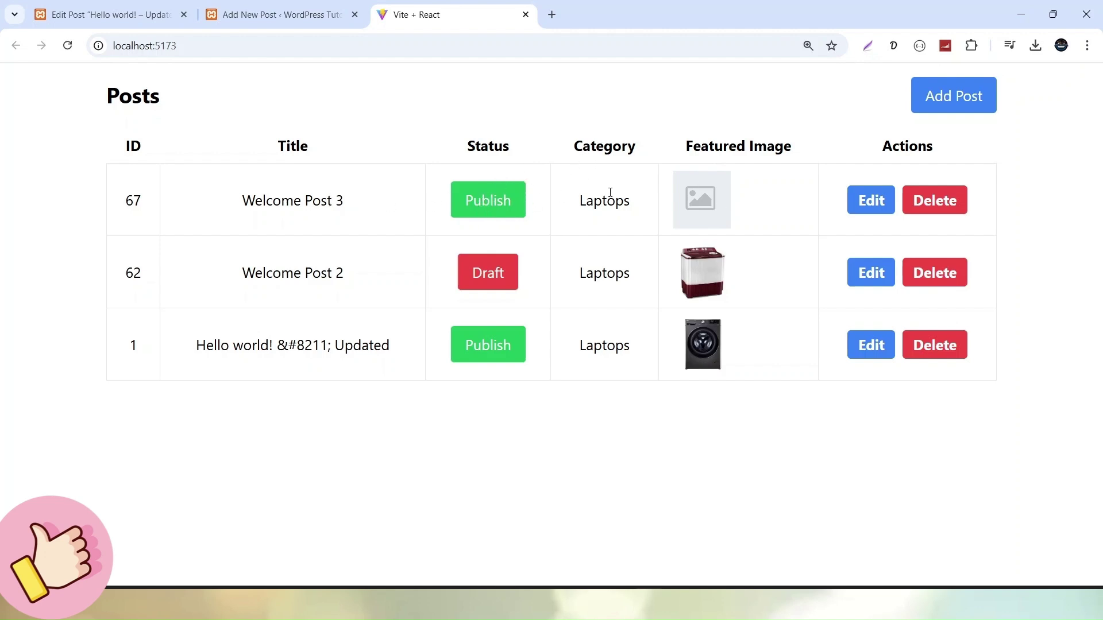
- Check WordPress All Posts for Welcome Post 3 under Laptops, then return to the React table
click(92, 15)
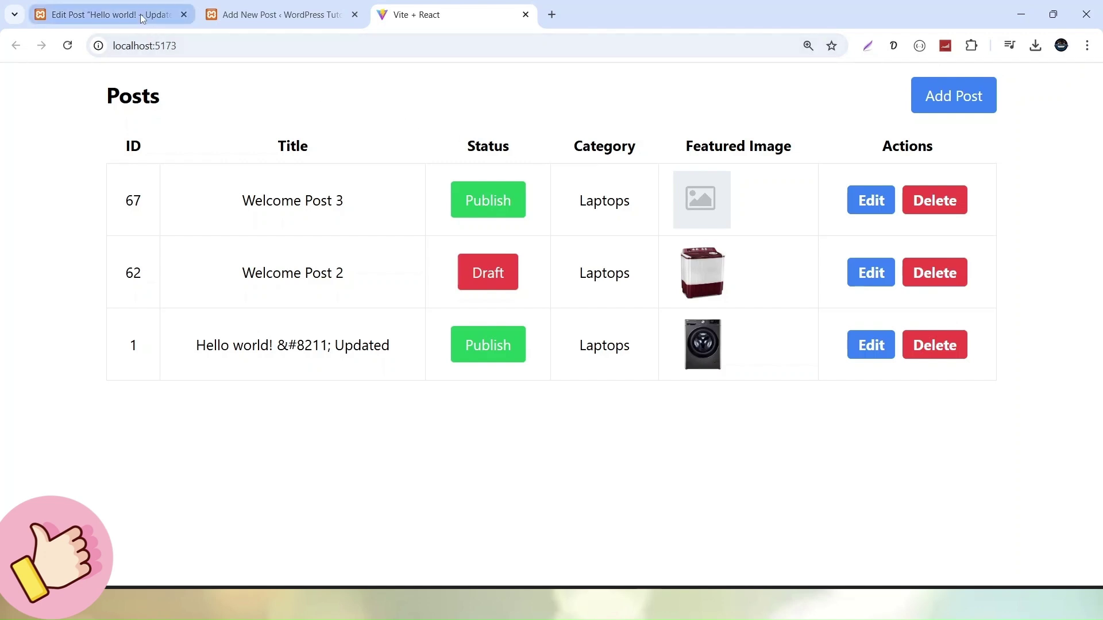
click(27, 89)
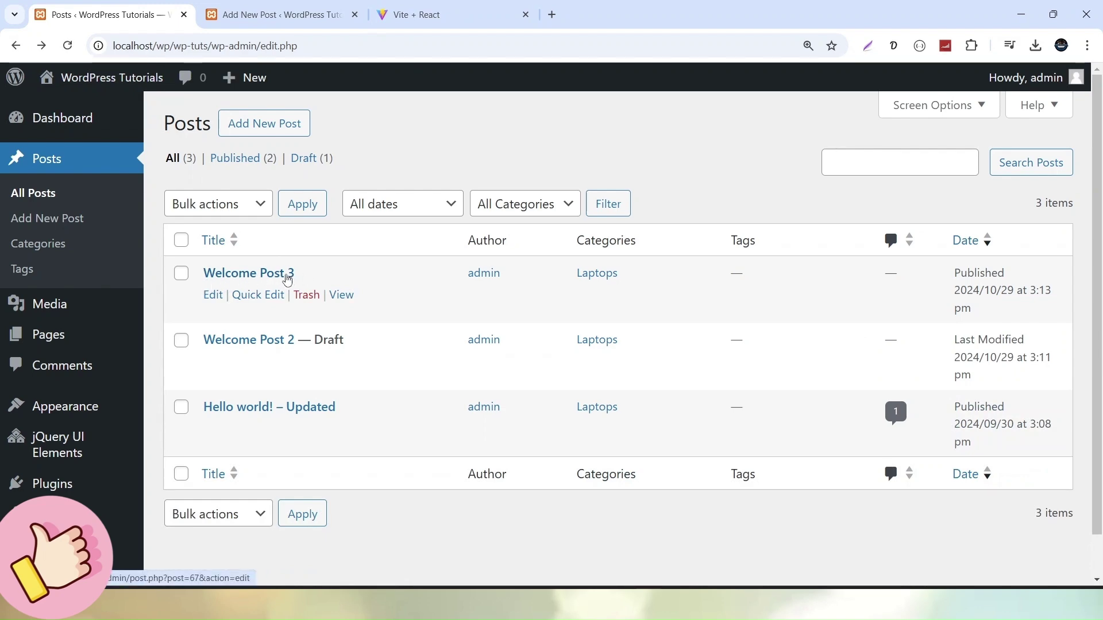
click(290, 16)
click(446, 18)
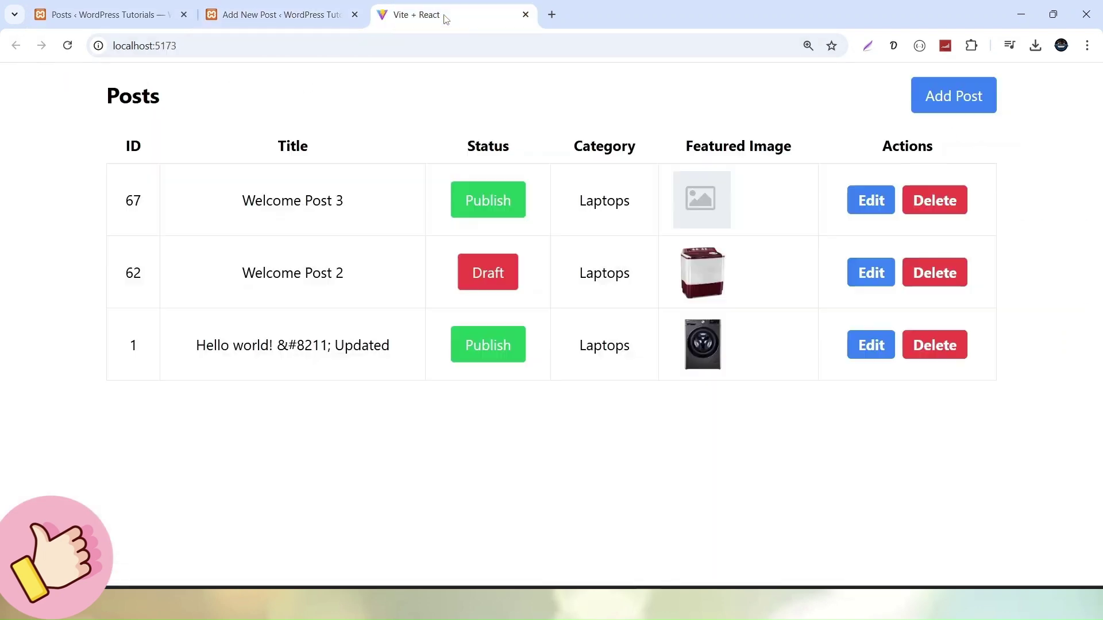
- Set mobile-1.png as Welcome Post 3's featured image, then request deletion of Welcome Post 2
click(870, 199)
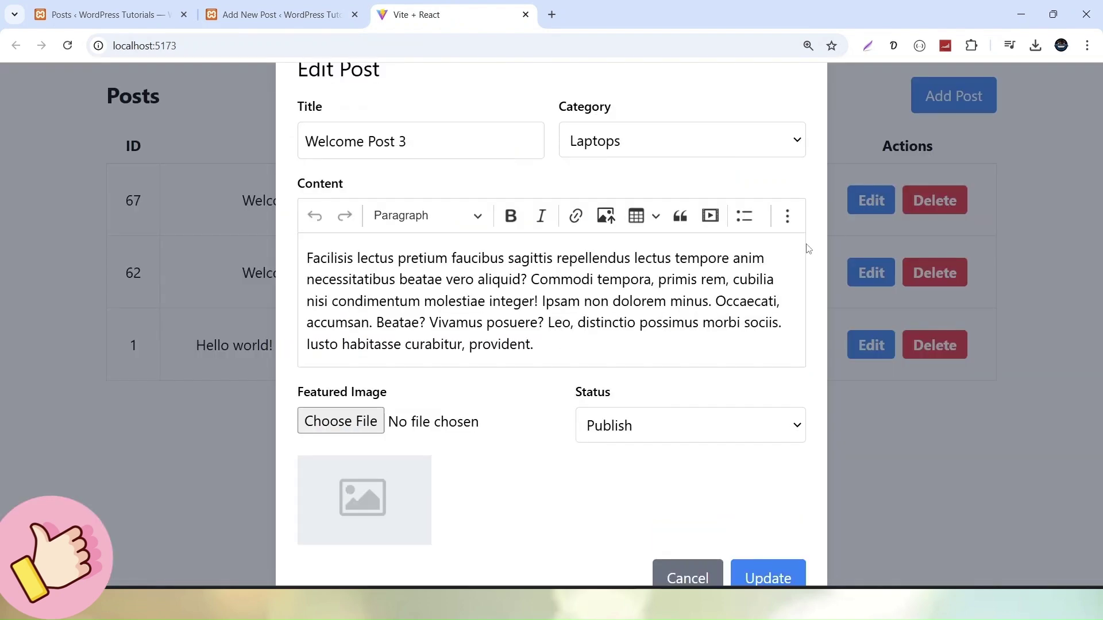
click(376, 424)
double_click(334, 129)
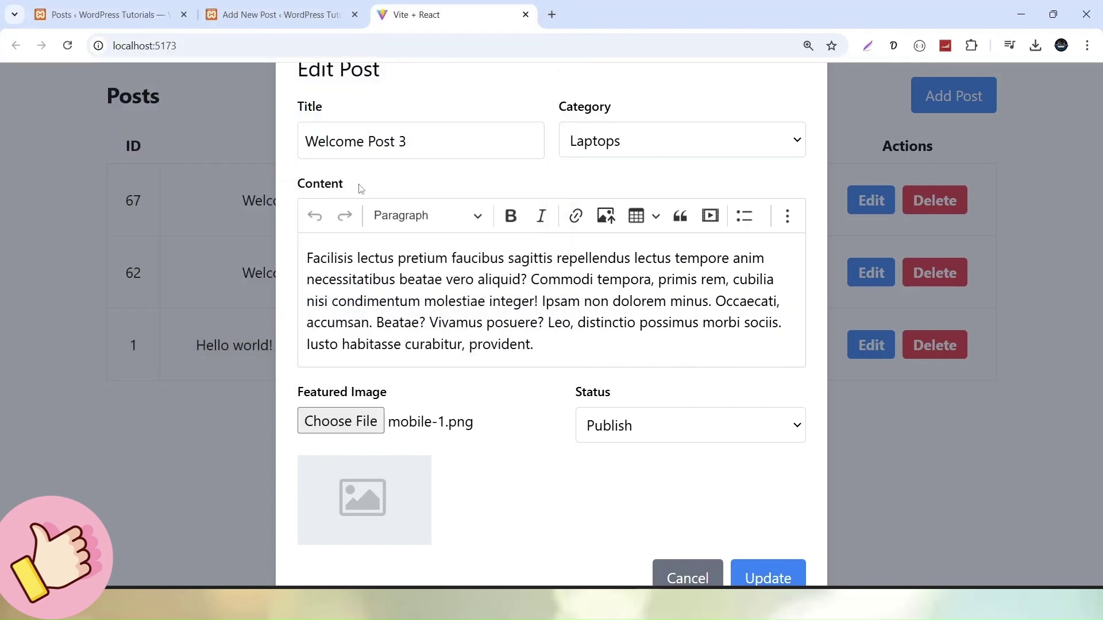
click(766, 576)
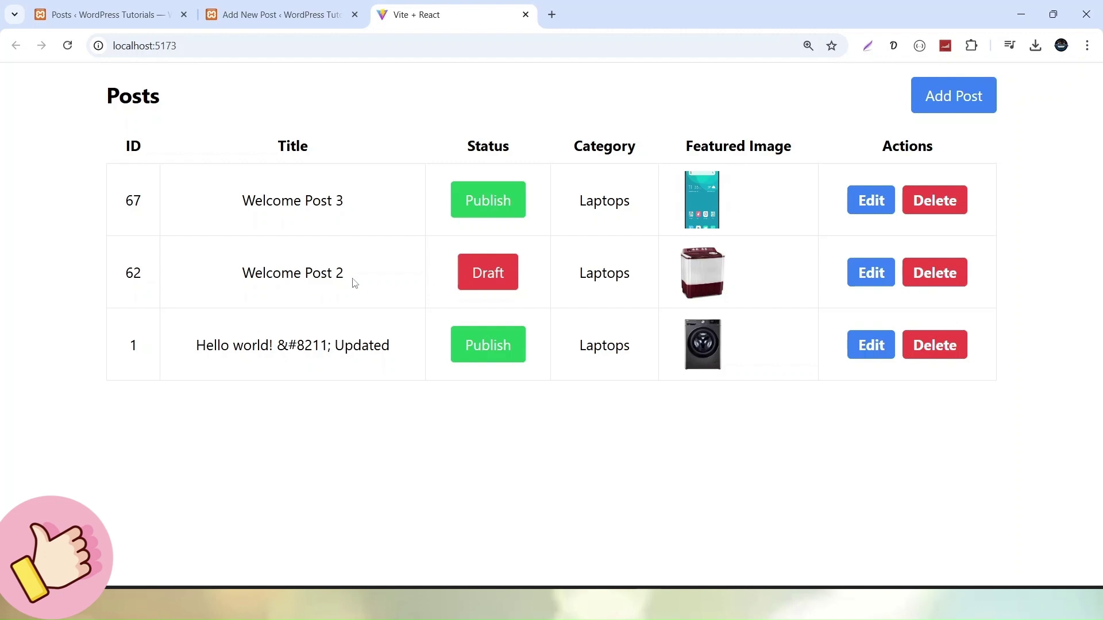
click(934, 276)
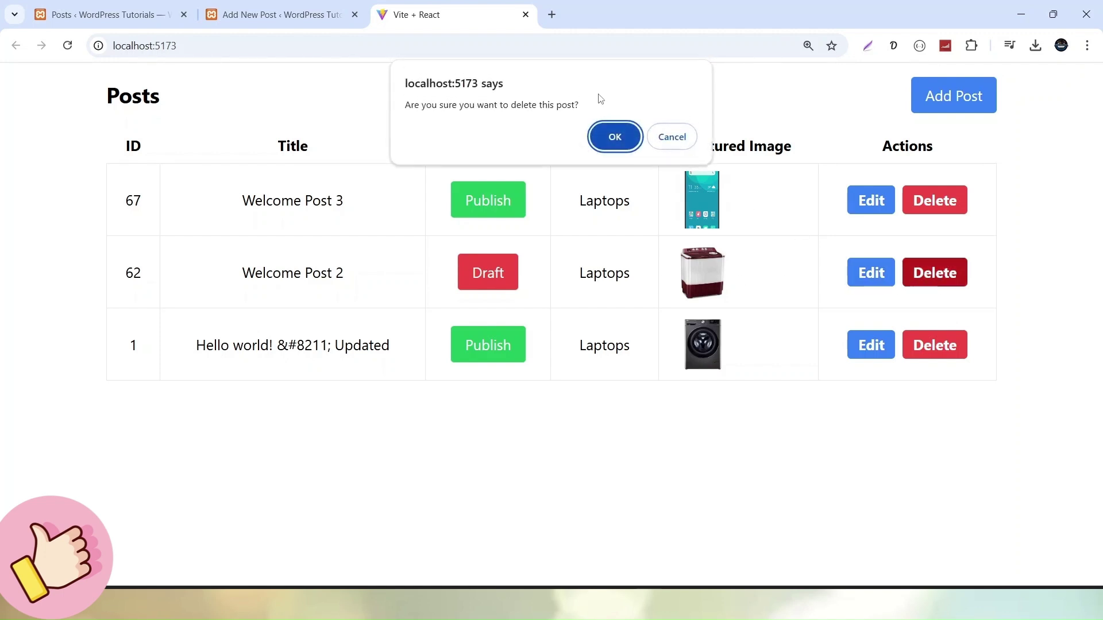
- Confirm the deletion of Welcome Post 2 in the confirmation dialog
click(613, 137)
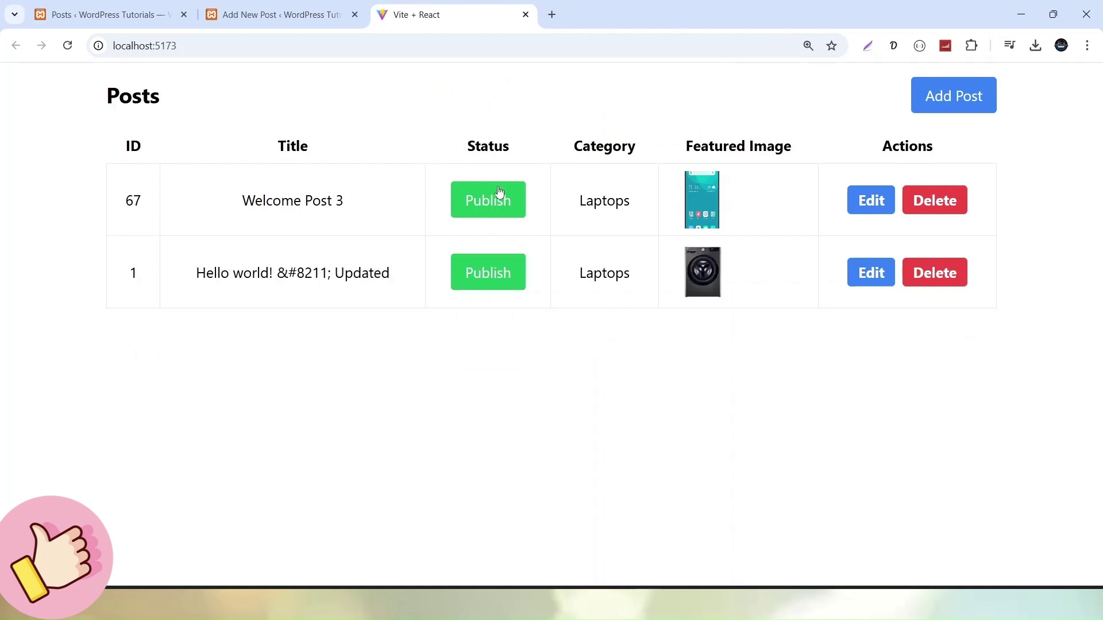
- Verify Welcome Post 2 appears in the refreshed WordPress Trash, then return to the React table
click(155, 17)
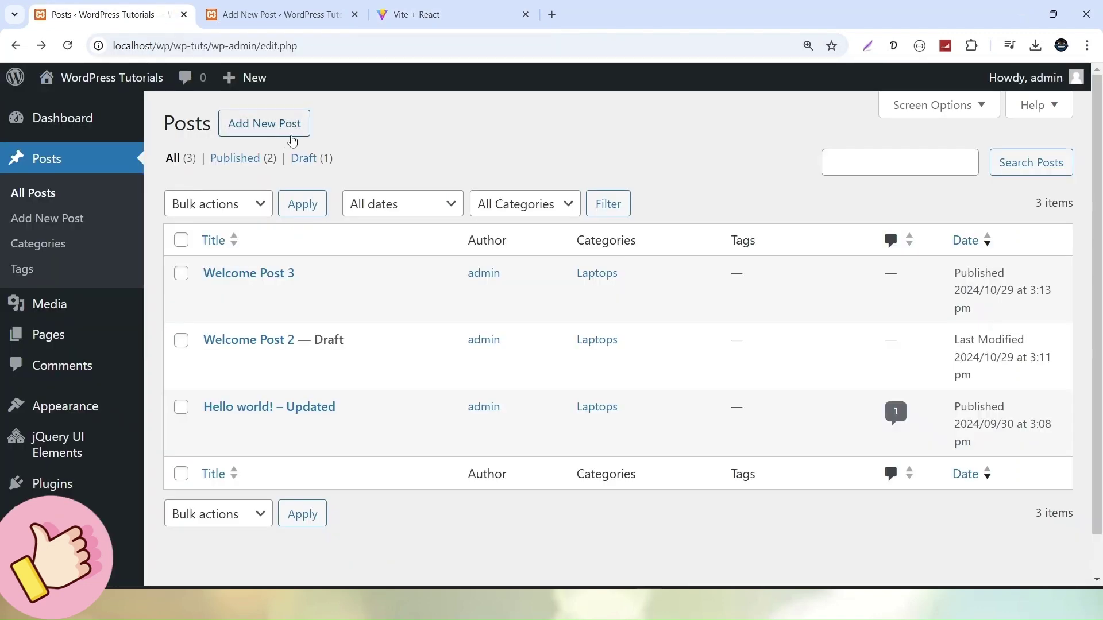
click(67, 46)
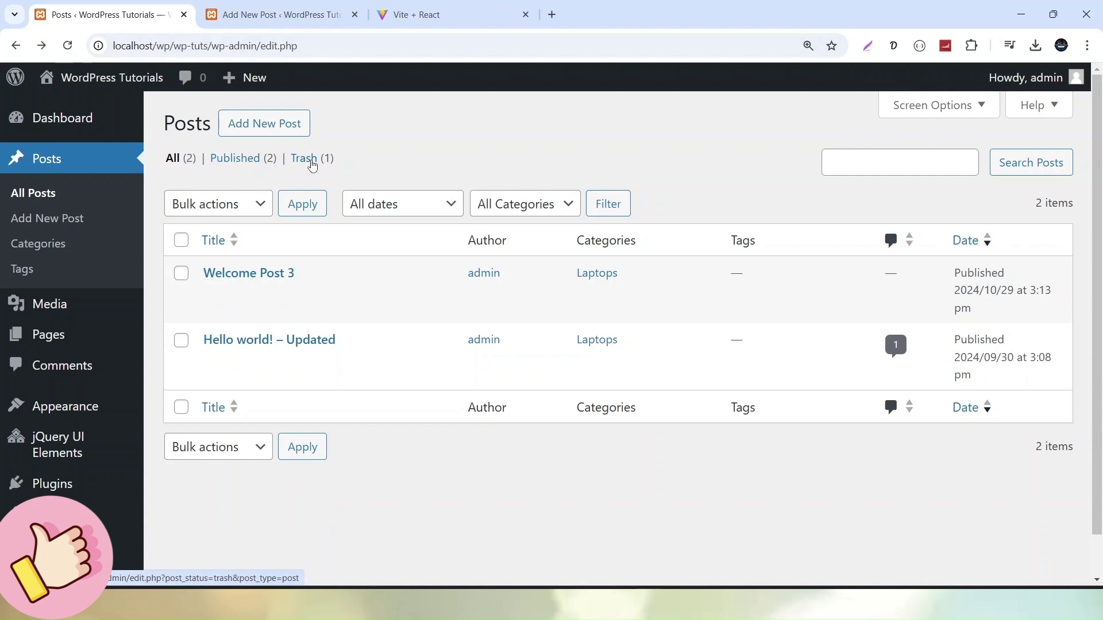
click(310, 159)
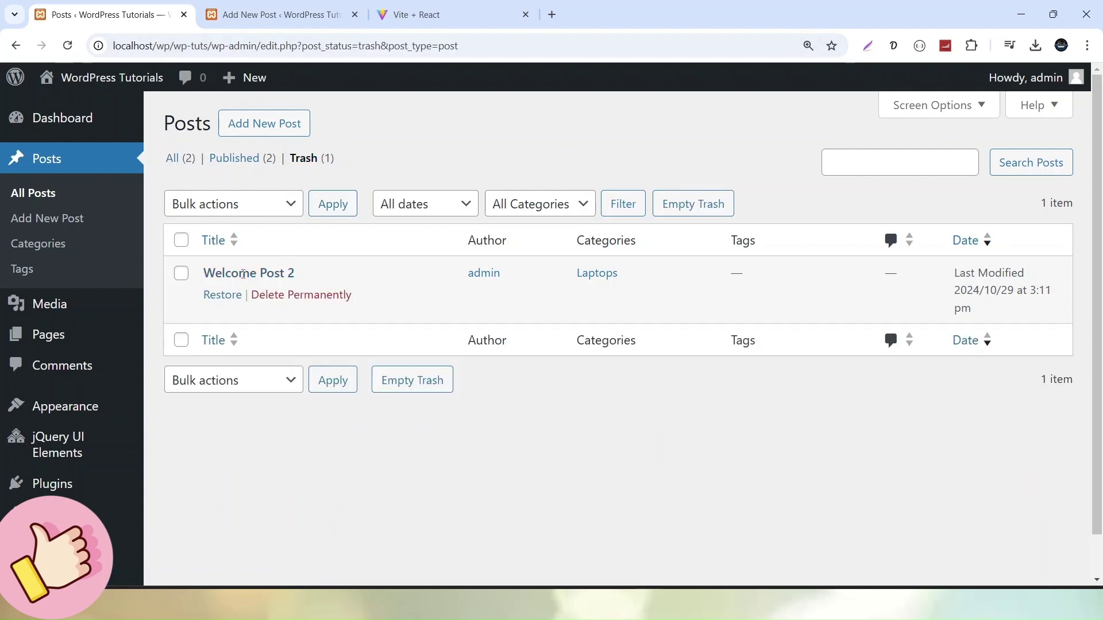
click(436, 14)
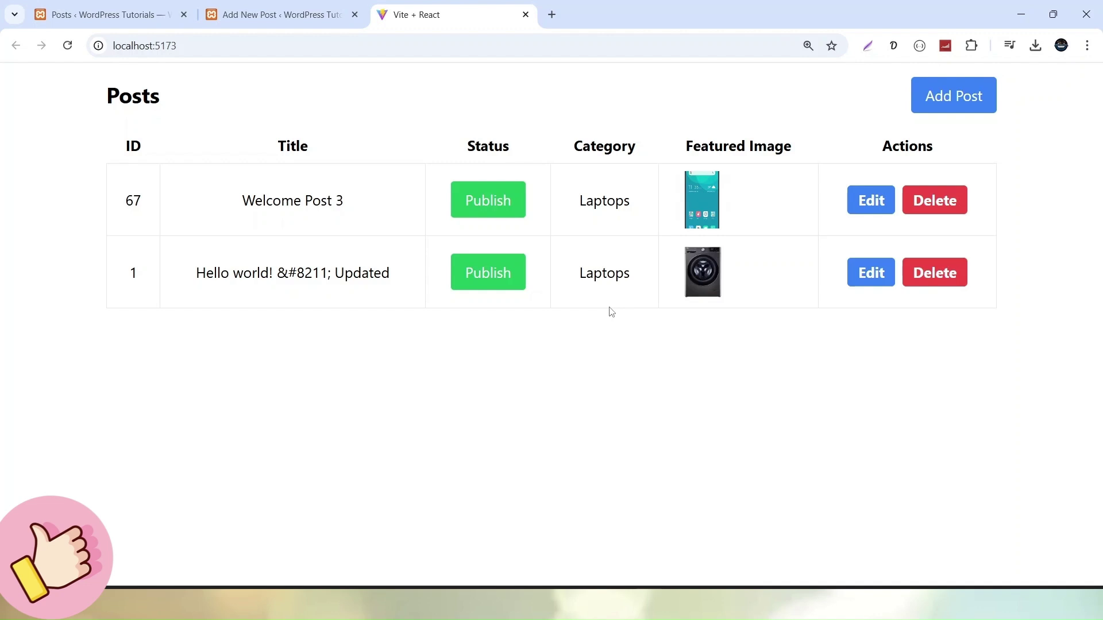